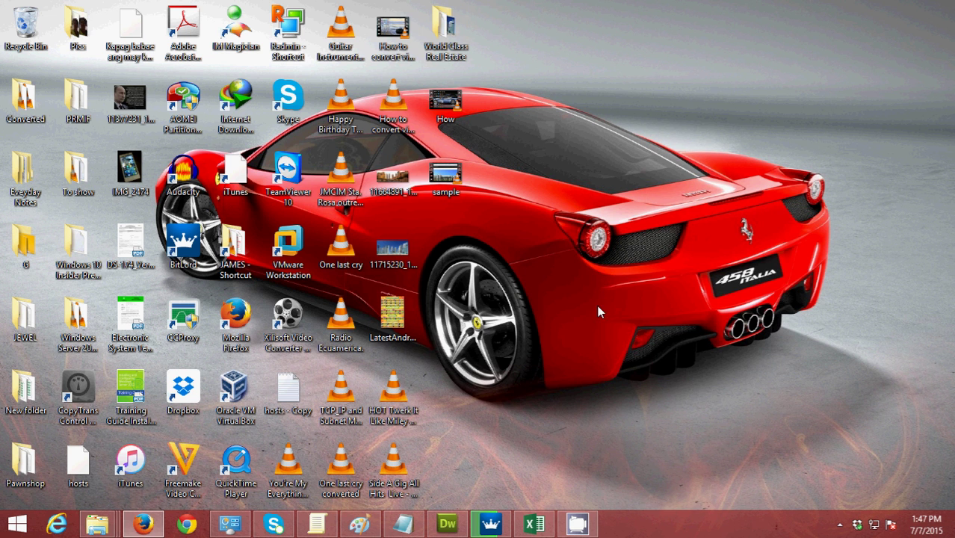
Dismiss the tutorial note and browse the World Class Real Estate homepage in Firefox.
left_click(411, 523)
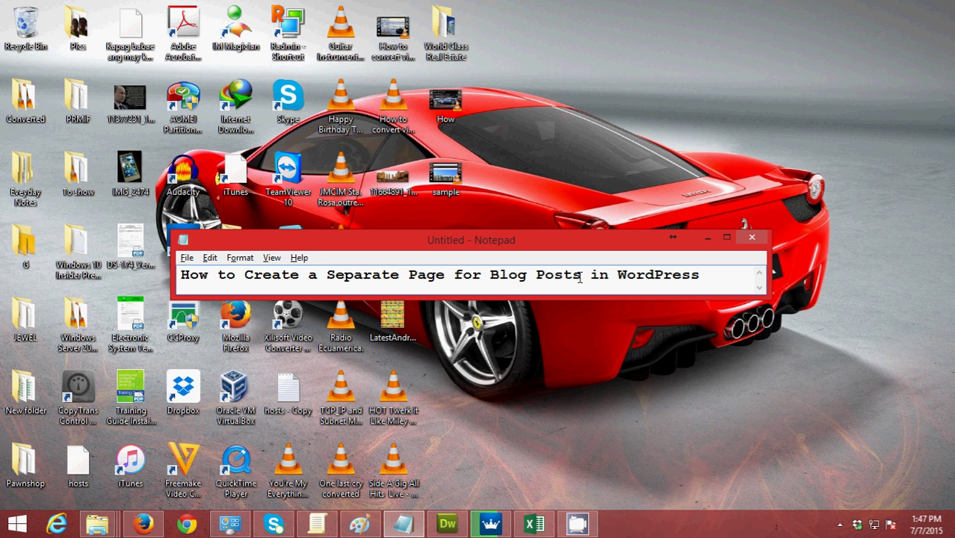
left_click(707, 239)
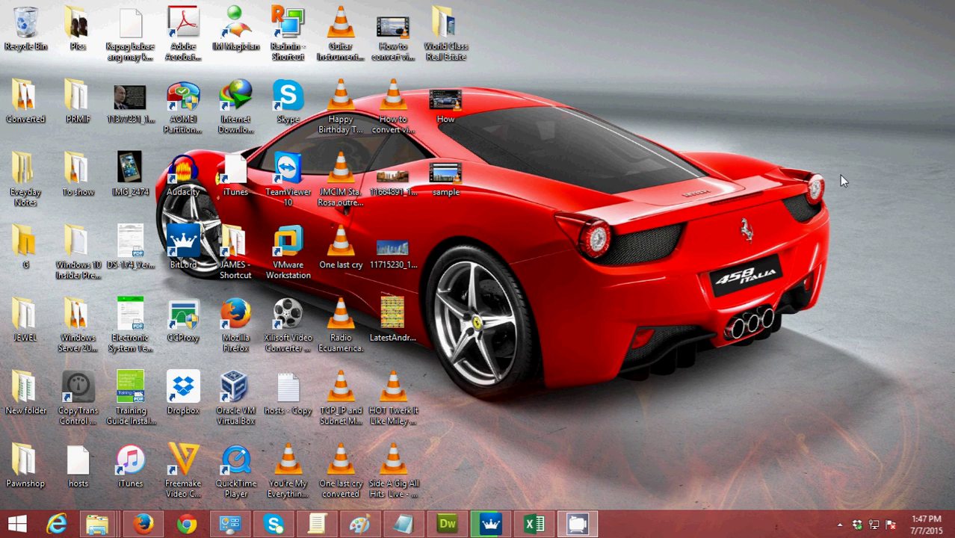
left_click(143, 523)
left_click(793, 29)
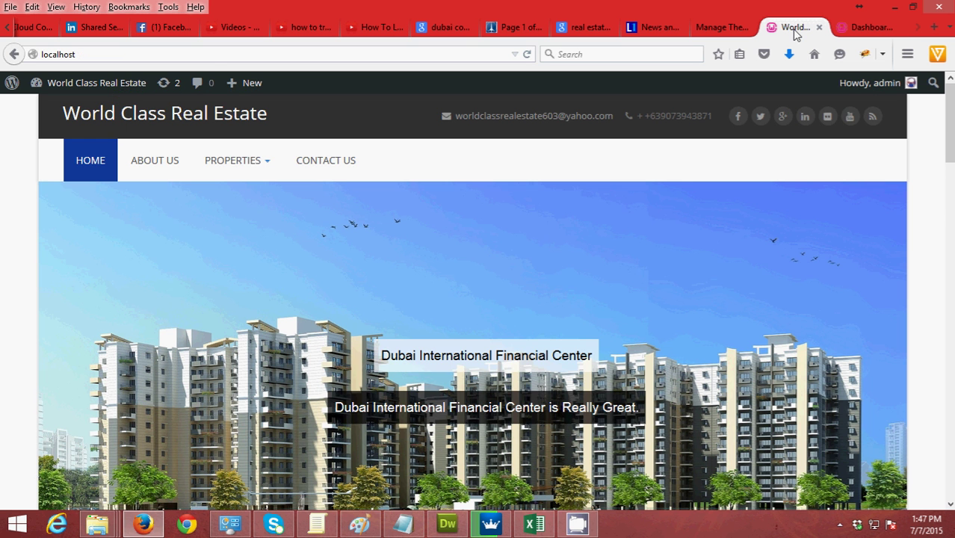
scroll(130, 295, "down", 5)
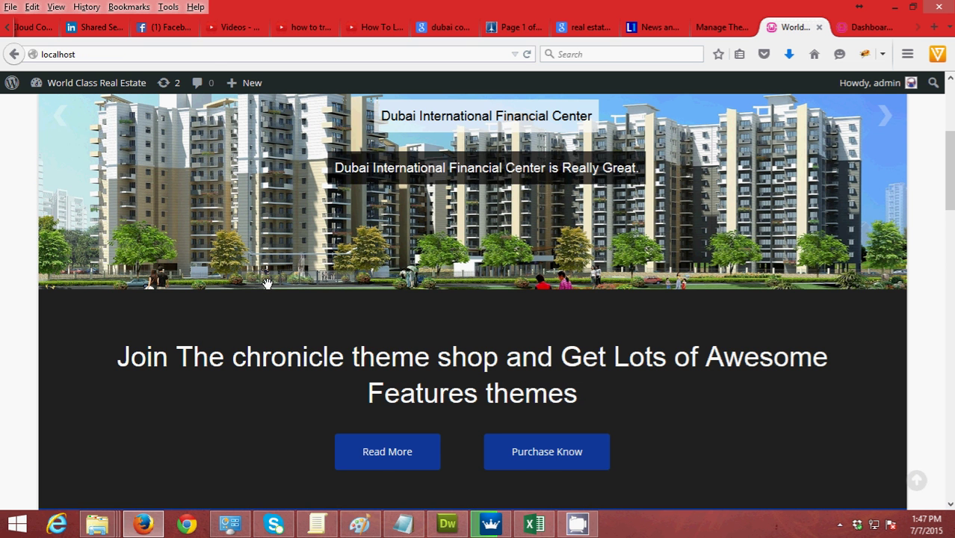
scroll(266, 284, "up", 5)
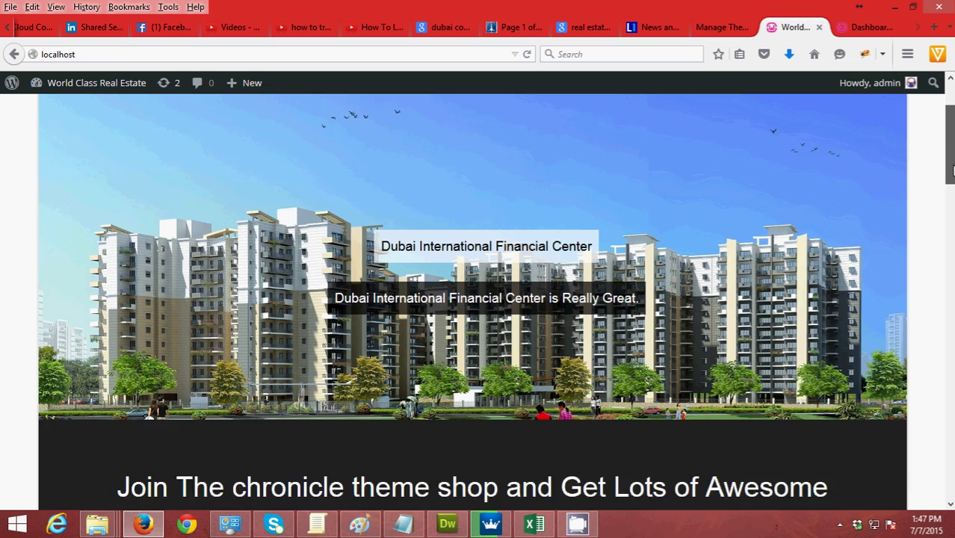
mouse_move(949, 148)
left_mouse_down()
mouse_move(950, 275)
mouse_move(890, 112)
left_mouse_up()
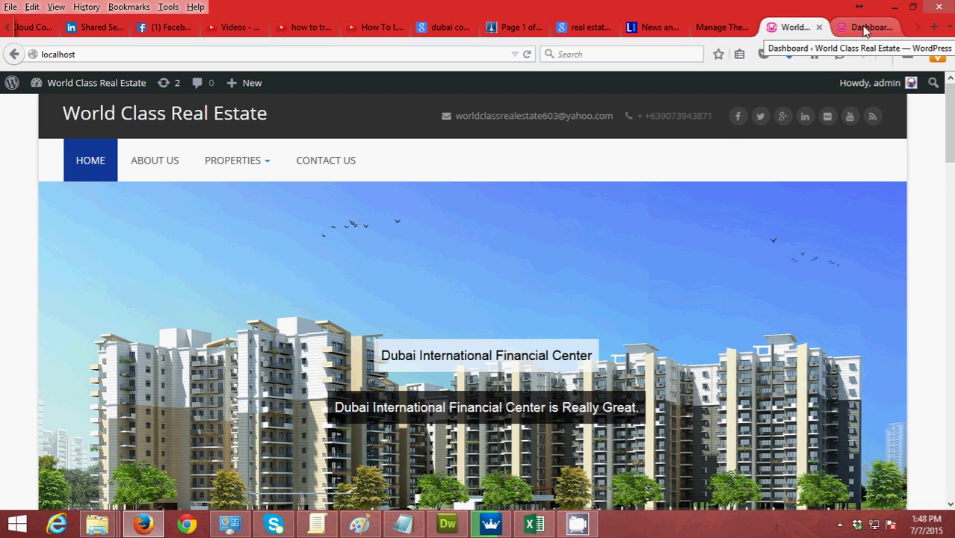
Set Reading to a static page, with ABOUT US as front page and DIFC as posts page, and save.
left_click(864, 28)
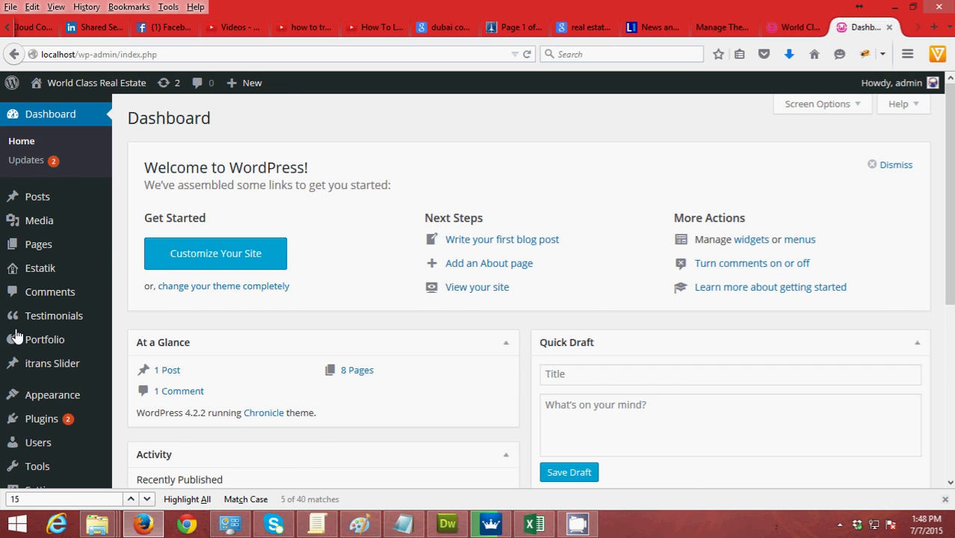
scroll(16, 336, "down", 3)
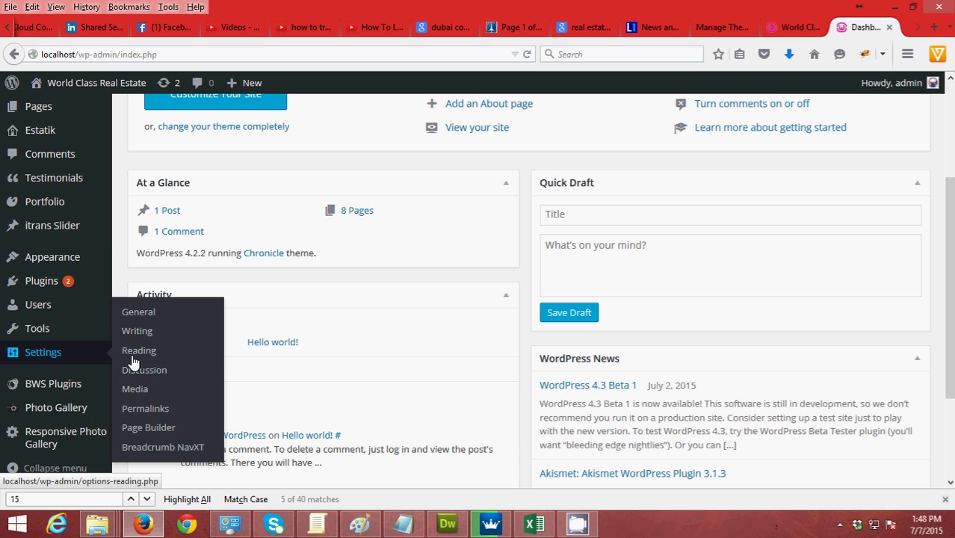
left_click(133, 360)
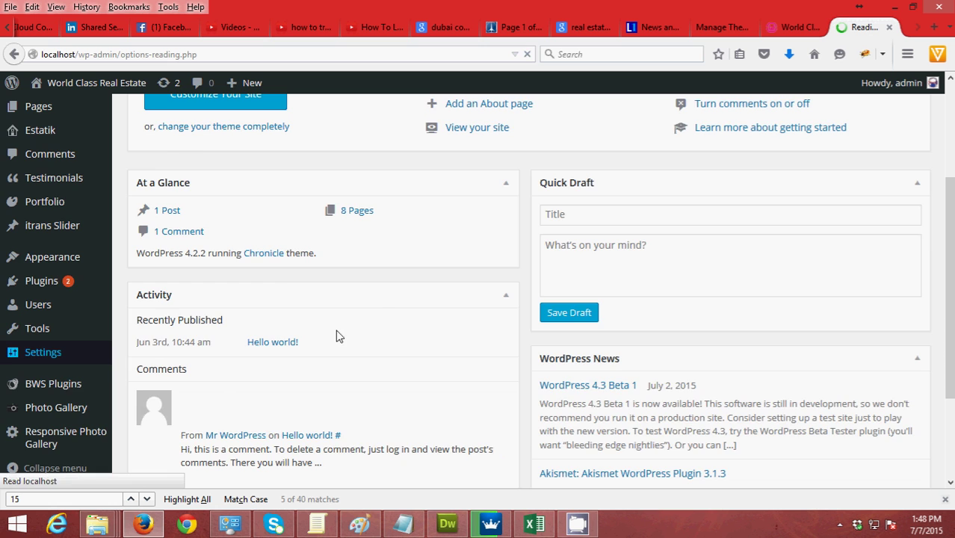
left_click(287, 182)
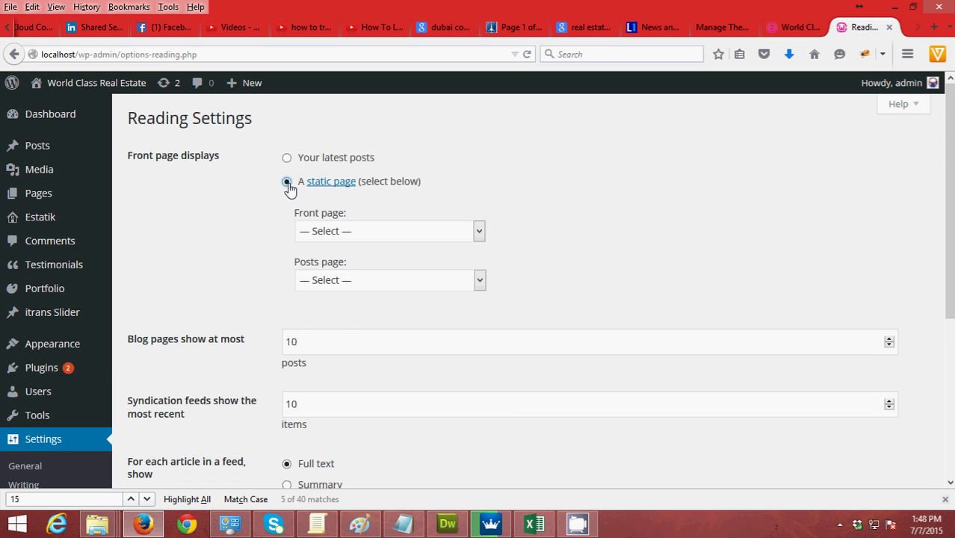
left_click(466, 235)
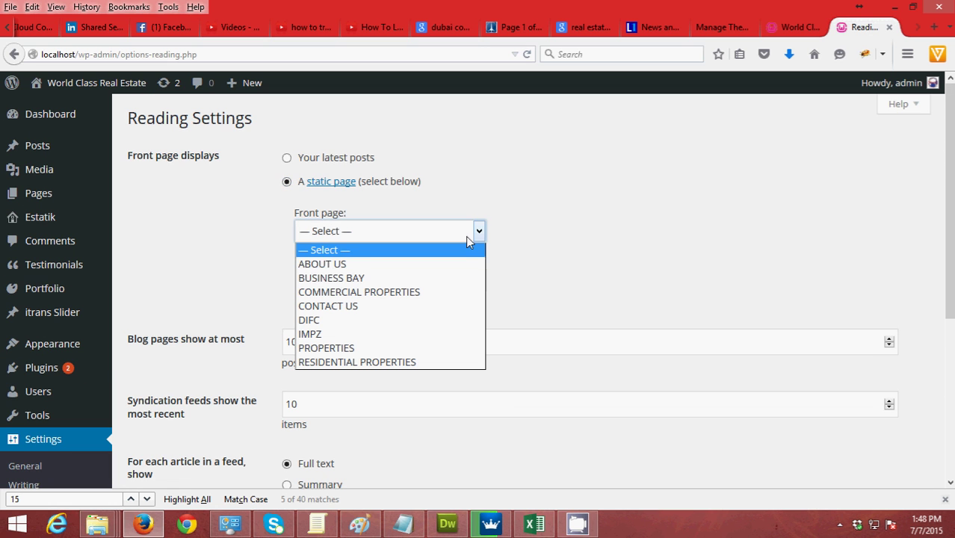
left_click(359, 267)
left_click(471, 280)
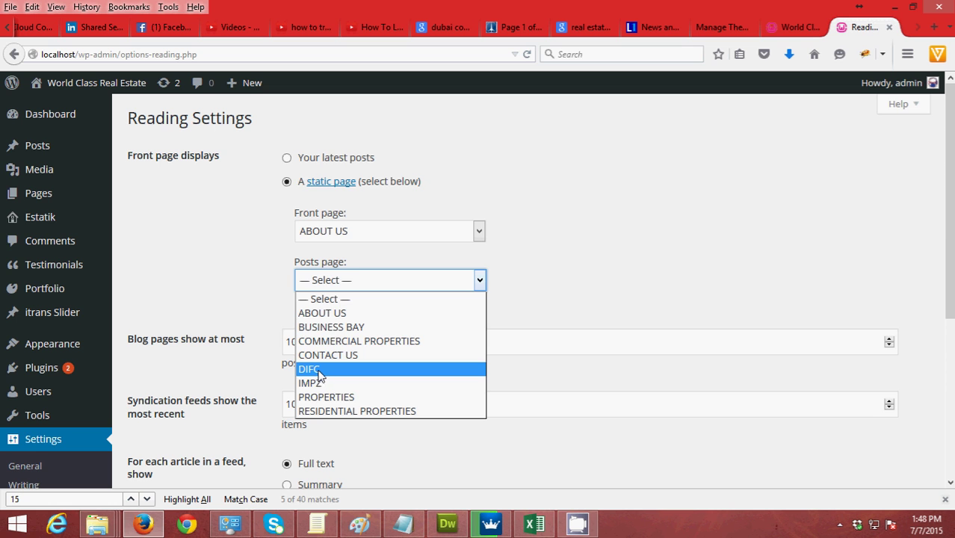
left_click(317, 374)
scroll(635, 291, "down", 2)
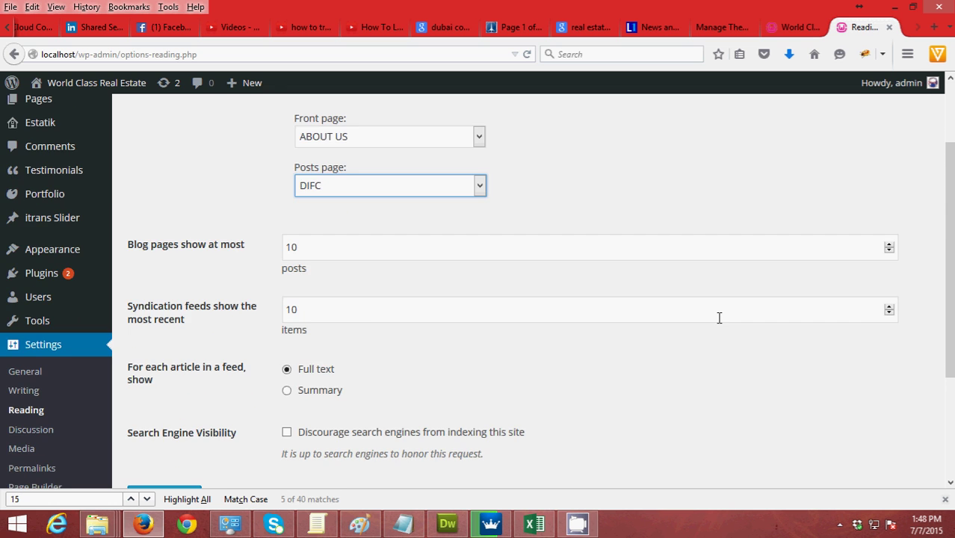
scroll(770, 351, "down", 4)
left_click(157, 345)
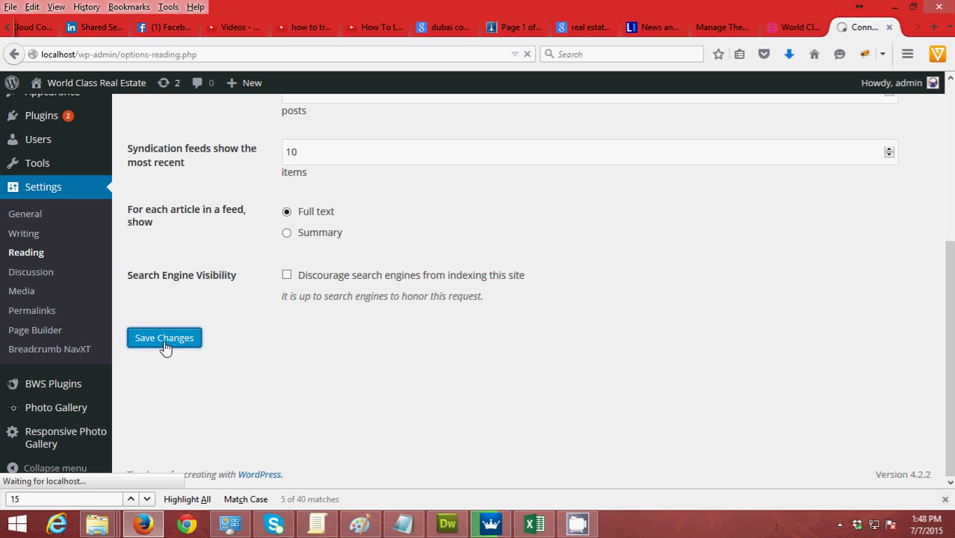
left_click(793, 29)
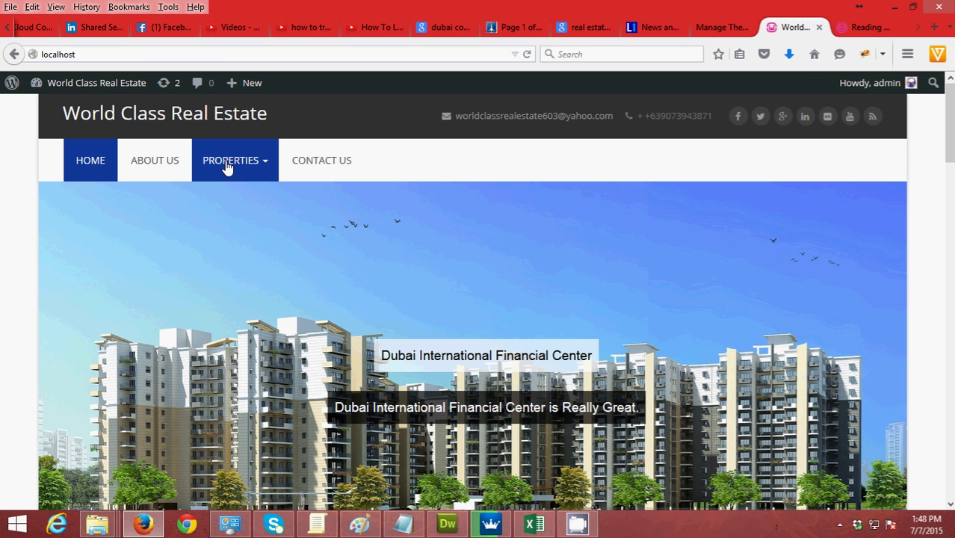
mouse_move(233, 159)
left_click(223, 198)
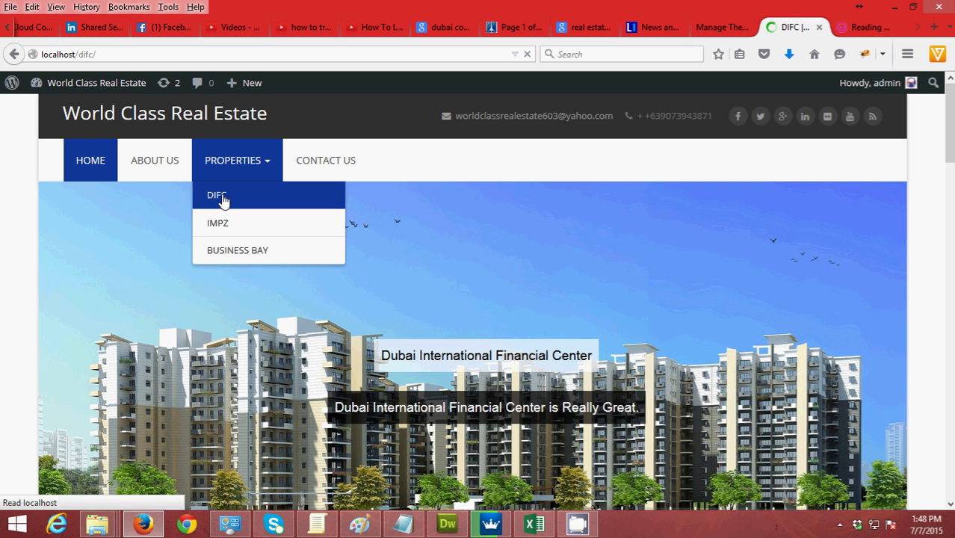
scroll(211, 337, "down", 5)
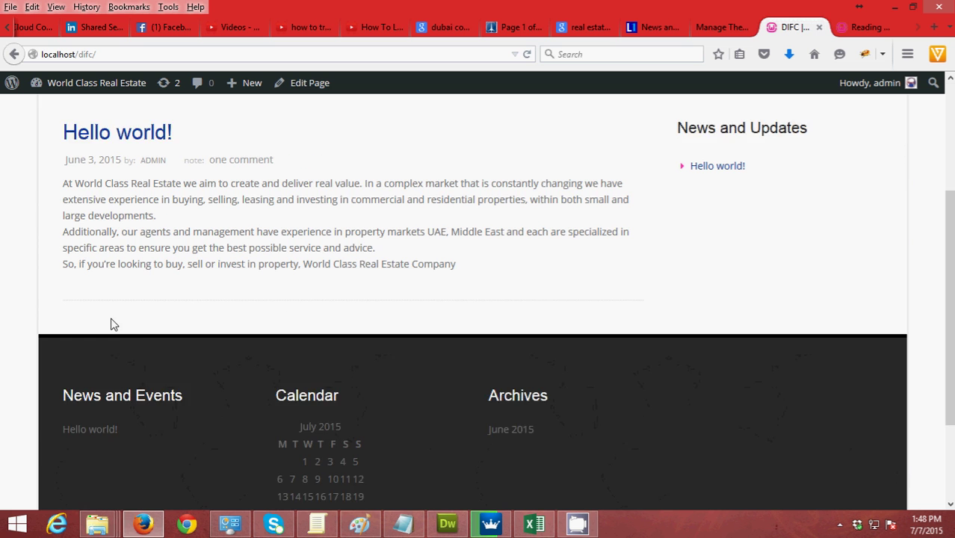
scroll(270, 247, "up", 5)
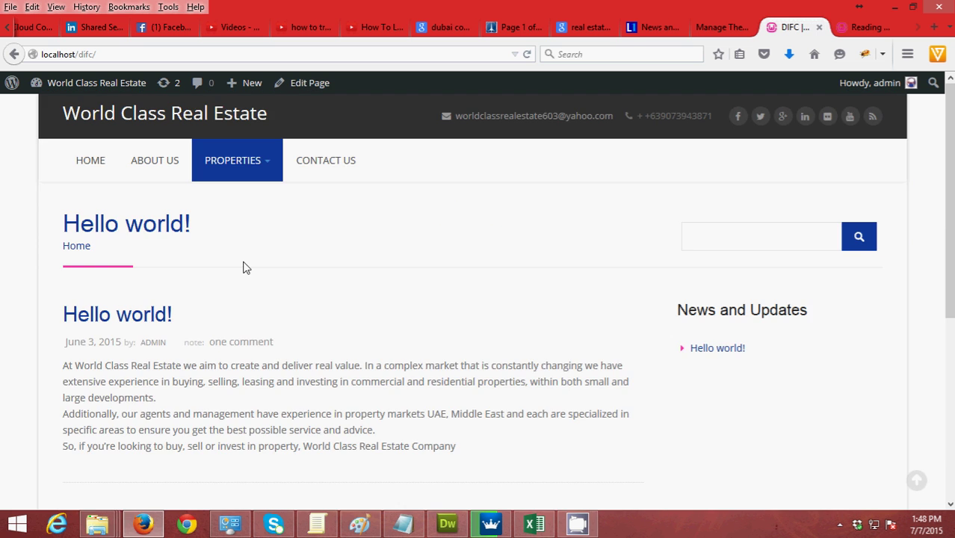
left_click(92, 166)
scroll(316, 263, "down", 1)
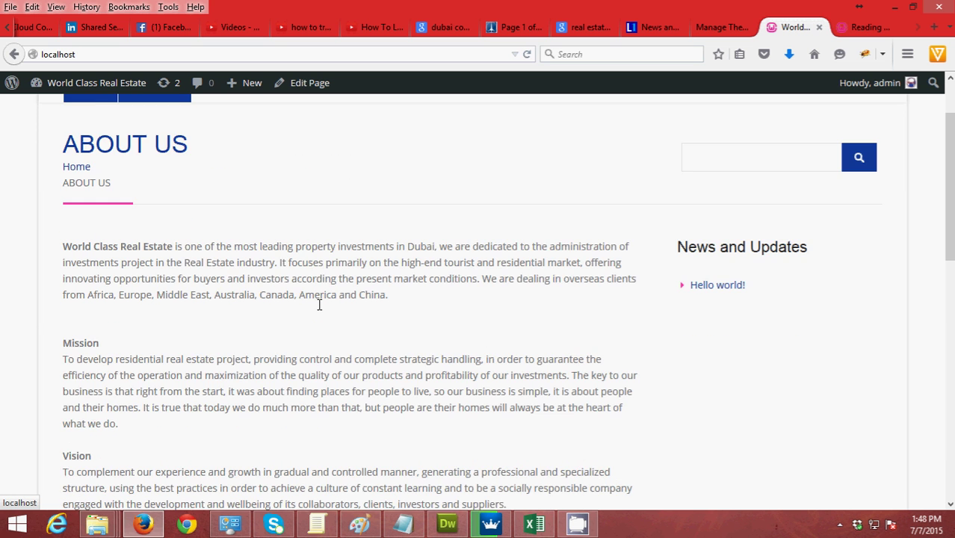
scroll(320, 303, "down", 4)
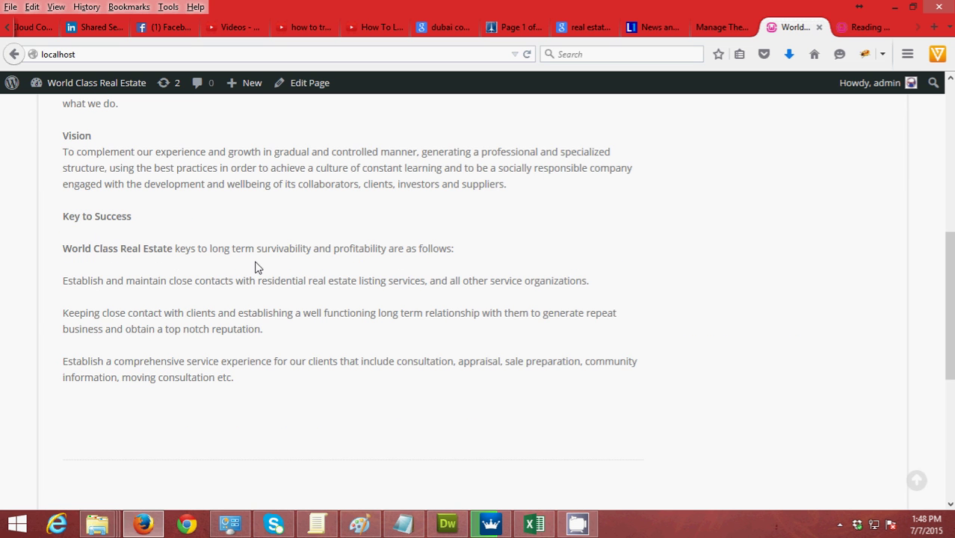
scroll(255, 267, "up", 5)
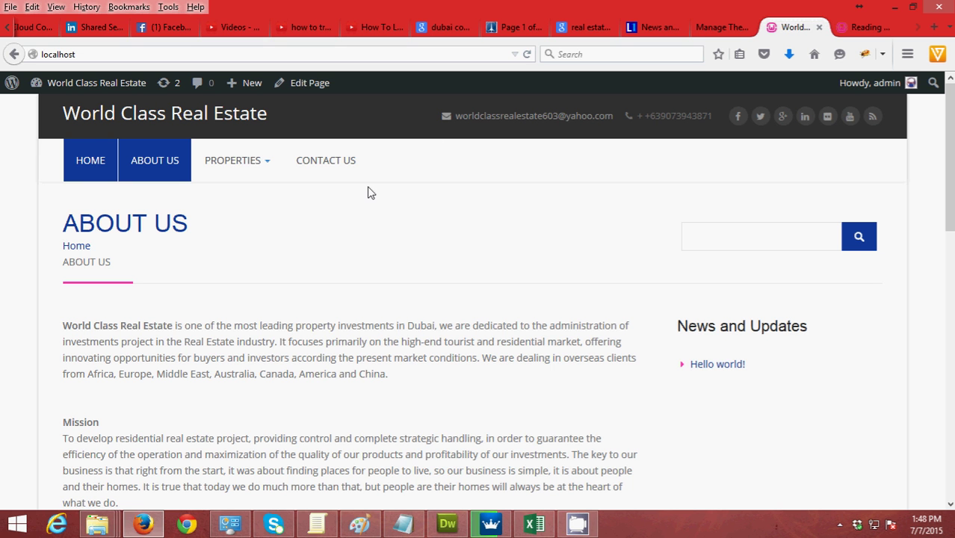
Switch the front page back to 'Your latest posts' and save the Reading settings.
left_click(859, 27)
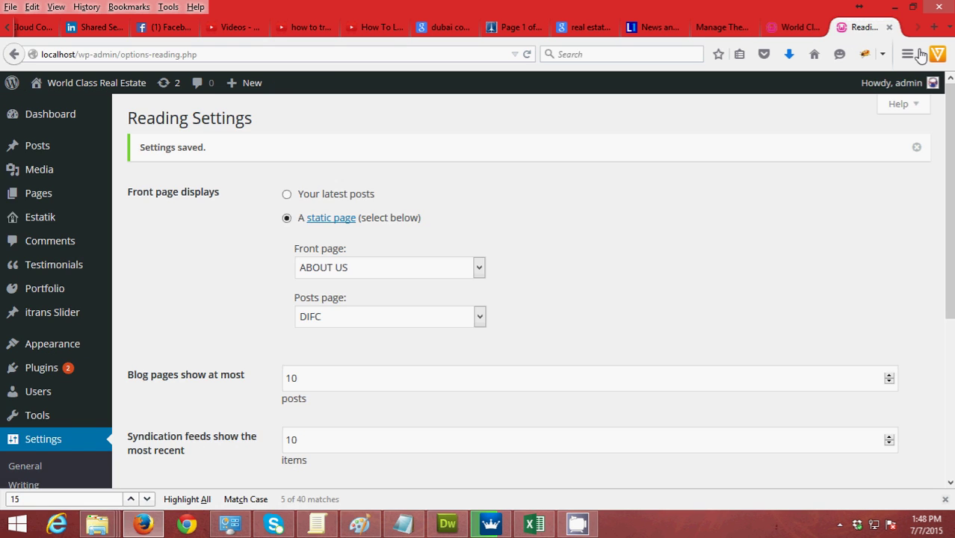
left_click(287, 195)
scroll(523, 440, "down", 3)
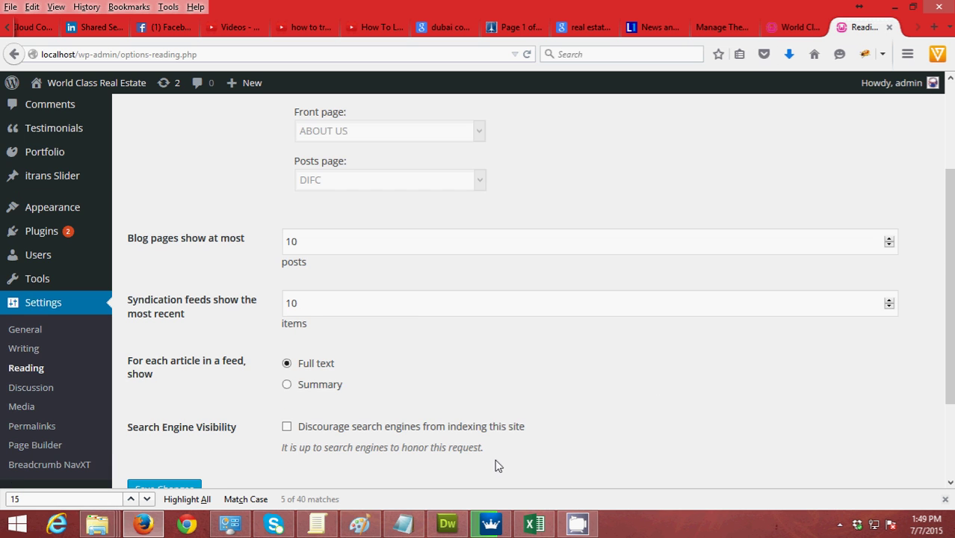
scroll(497, 463, "down", 3)
left_click(164, 375)
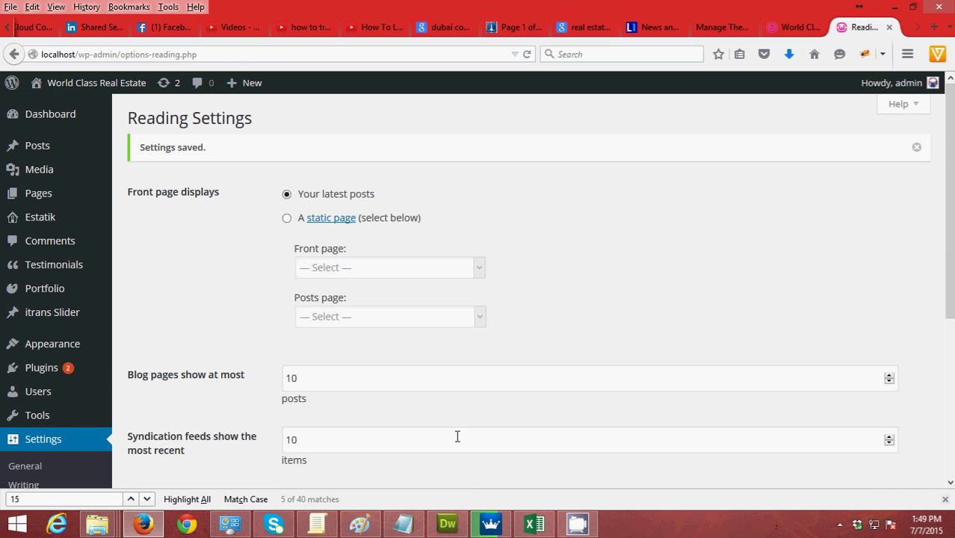
mouse_move(38, 146)
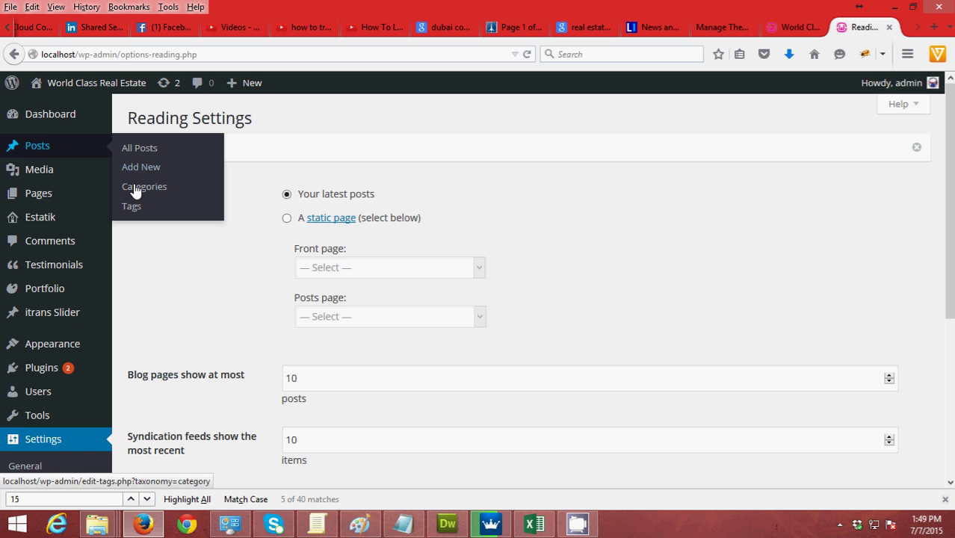
Add a post category named 'Blog' on the Posts > Categories page.
left_click(135, 193)
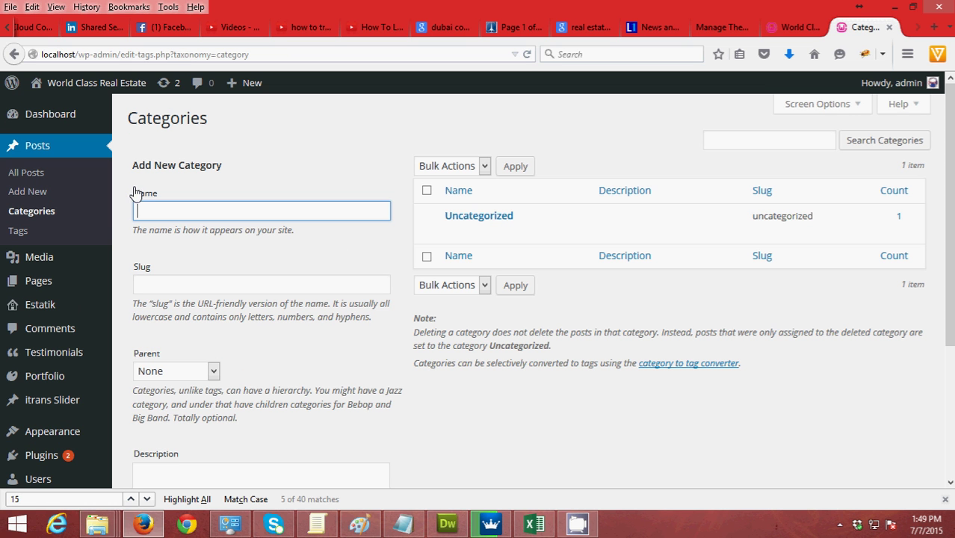
left_click(204, 210)
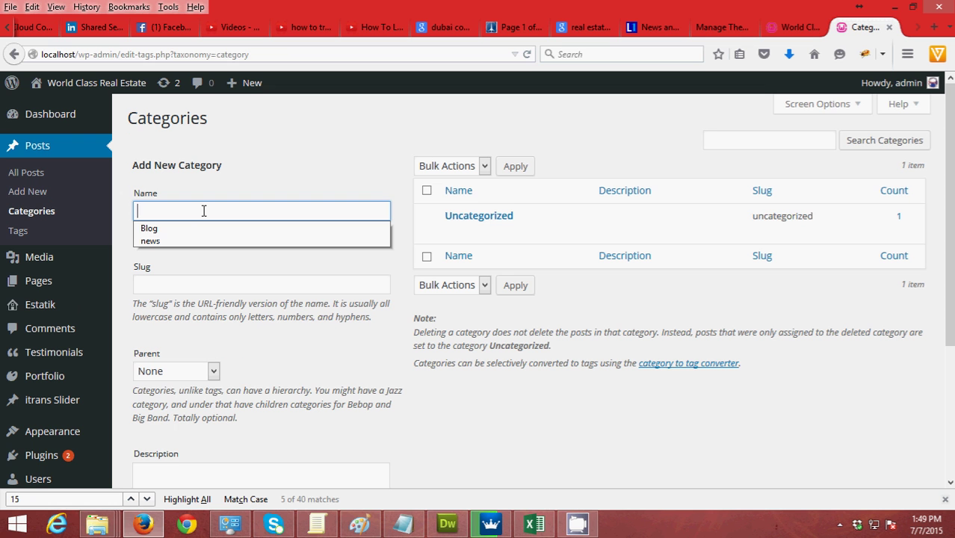
type("Blog")
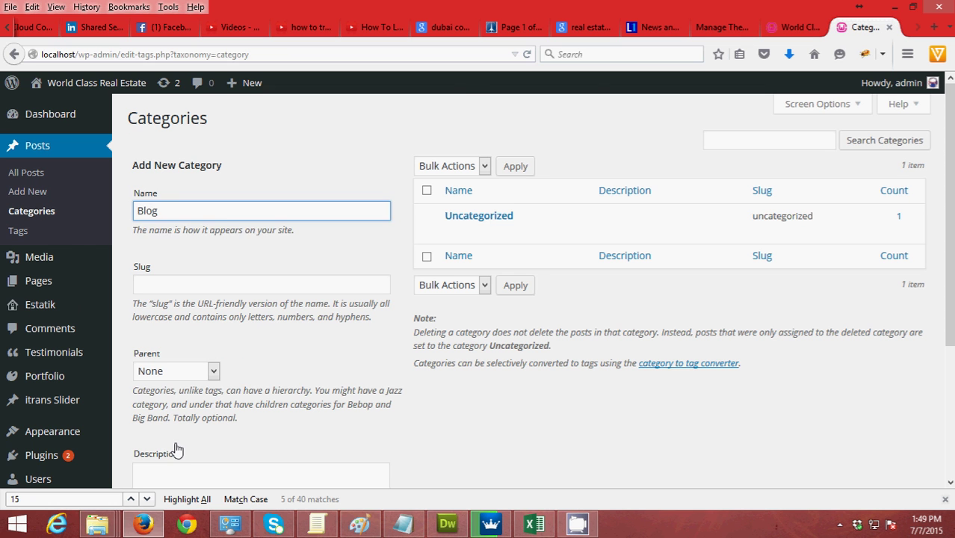
scroll(187, 418, "down", 4)
scroll(193, 404, "down", 1)
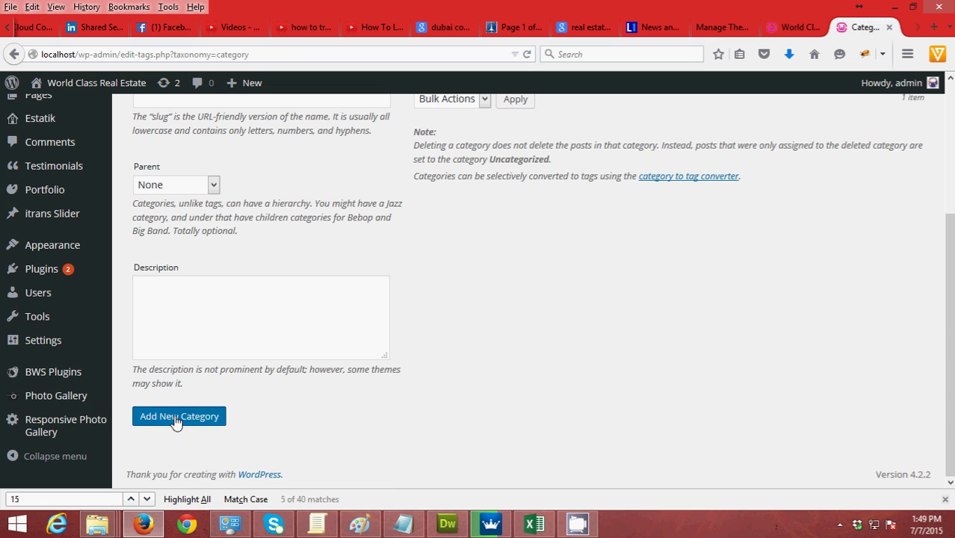
left_click(176, 417)
scroll(598, 339, "up", 2)
scroll(601, 351, "up", 3)
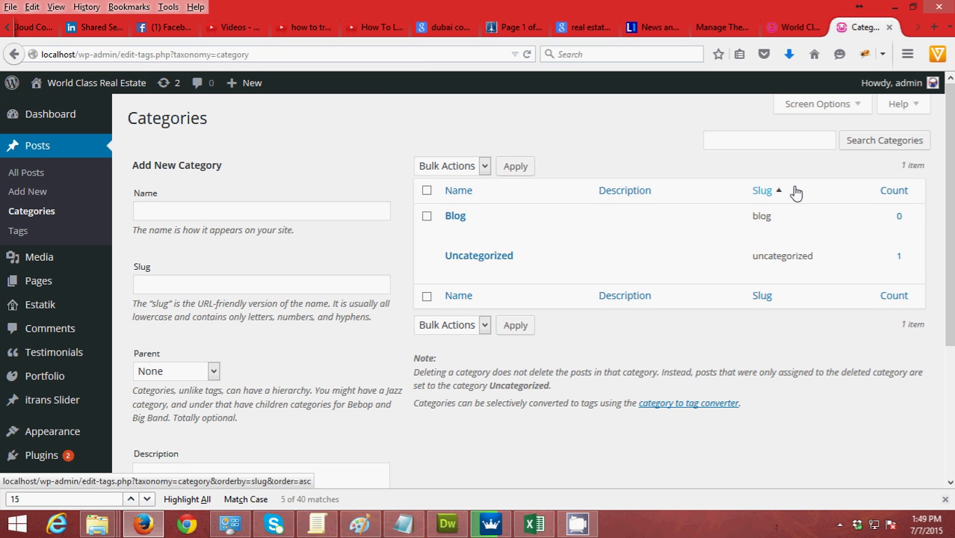
Start a new post titled 'Sample Post' with body 'This is a sample post'.
left_click(30, 193)
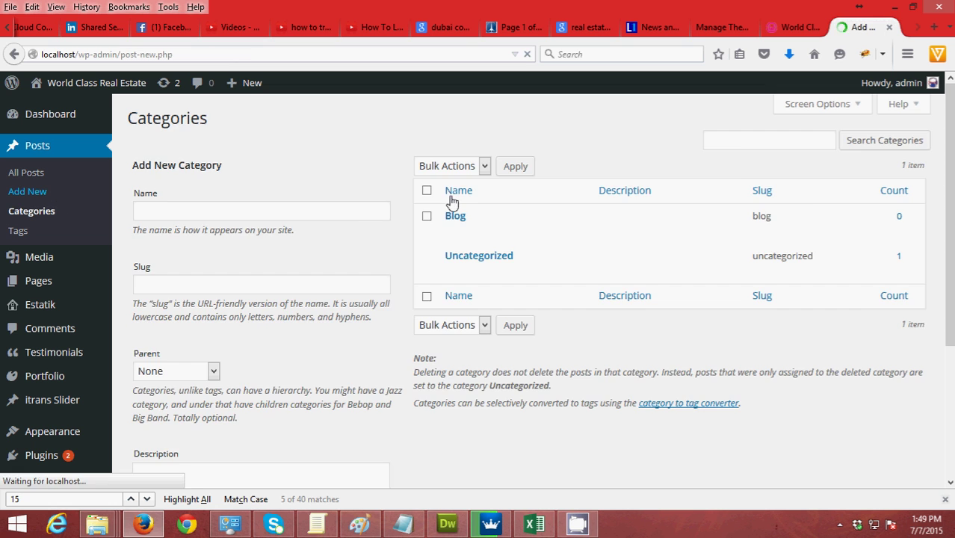
left_click(312, 157)
type("Sample Post")
left_click(251, 294)
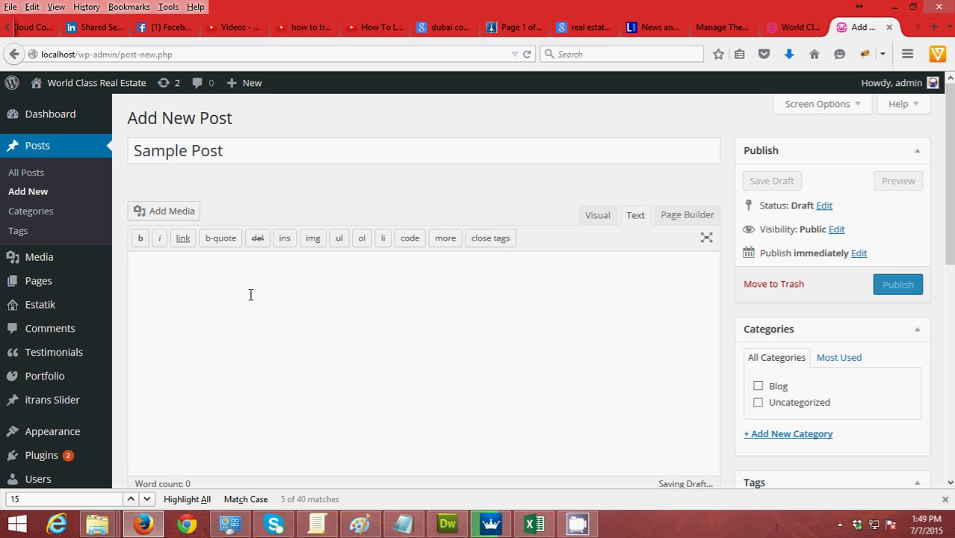
type("This is a sampl")
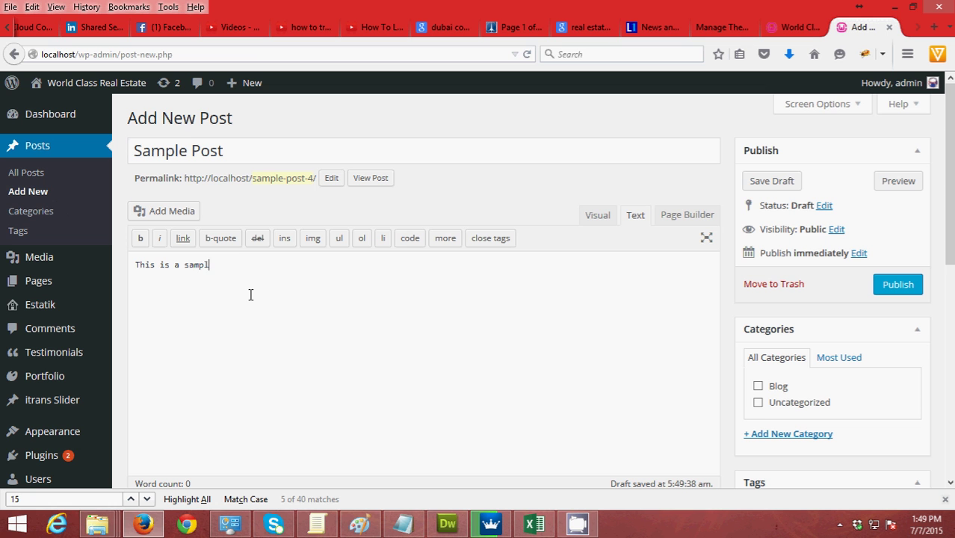
type("e post")
File the post under the Blog category and publish it.
scroll(625, 351, "down", 3)
scroll(626, 351, "down", 2)
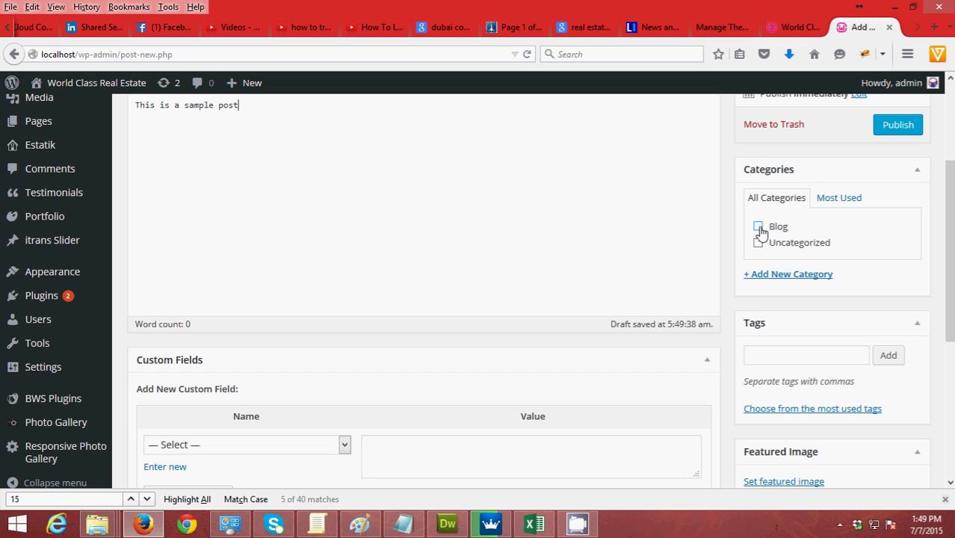
left_click(757, 226)
scroll(926, 183, "up", 4)
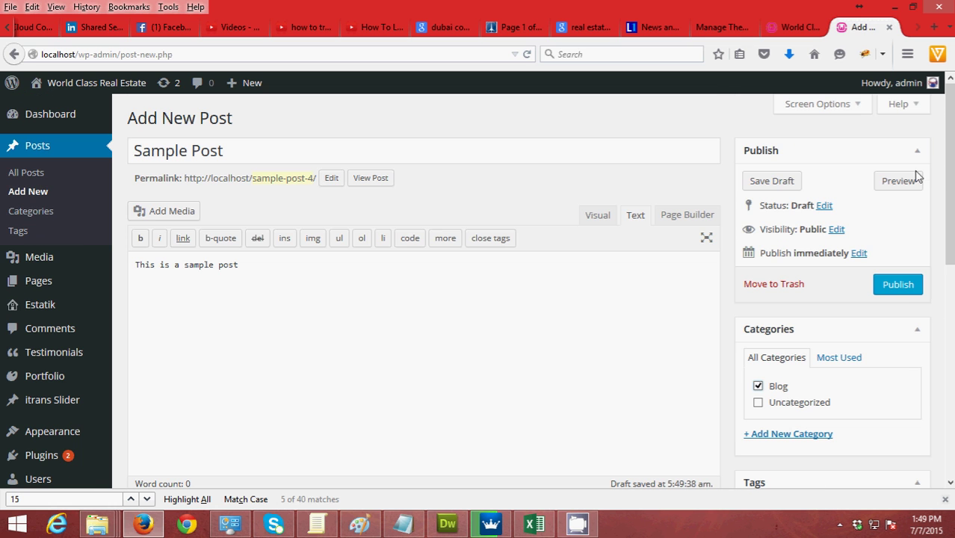
left_click(896, 289)
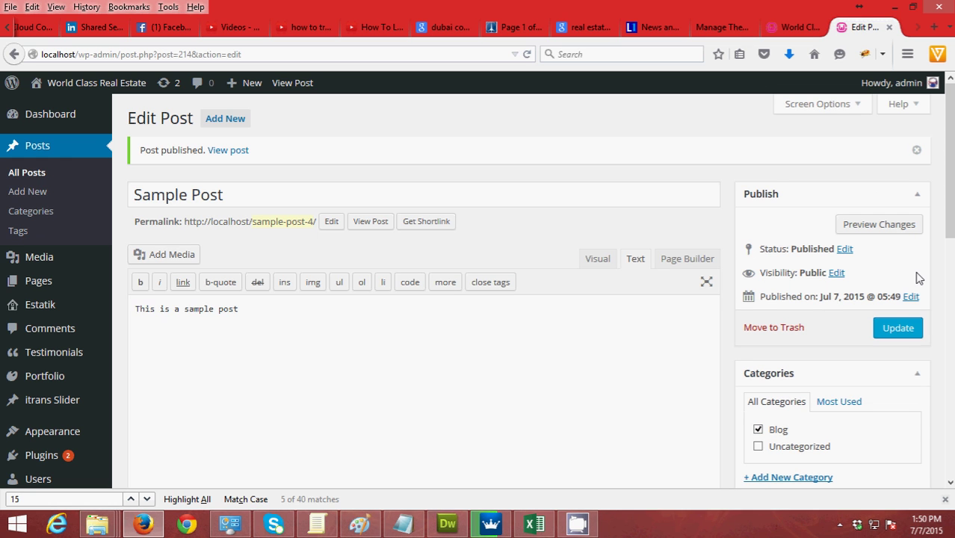
Open the Appearance > Menus editor and compare it with the live site's main menu.
scroll(29, 381, "down", 3)
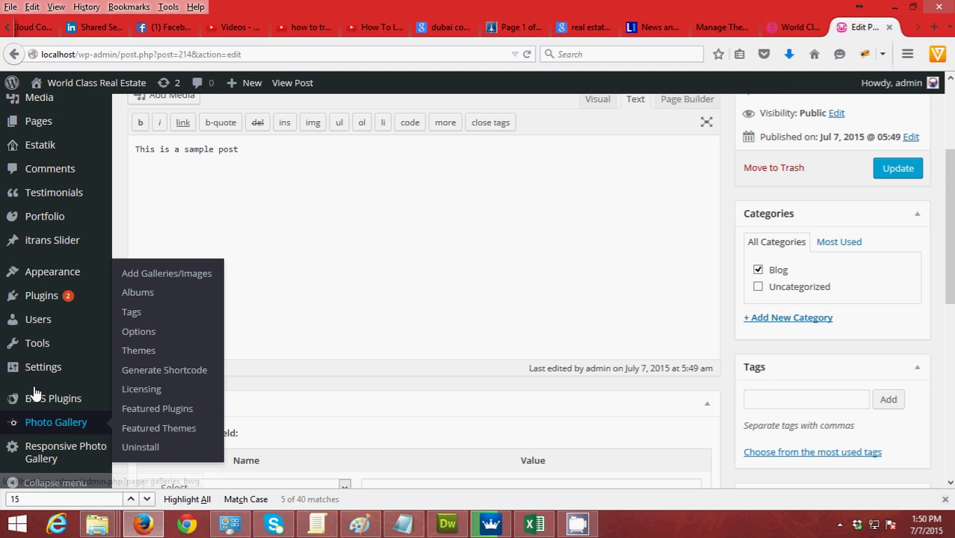
mouse_move(52, 431)
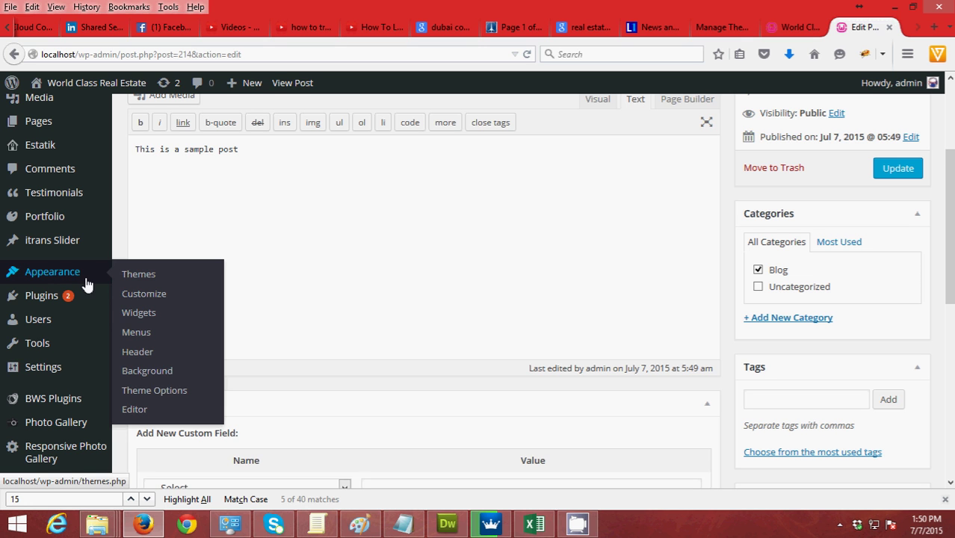
left_click(129, 334)
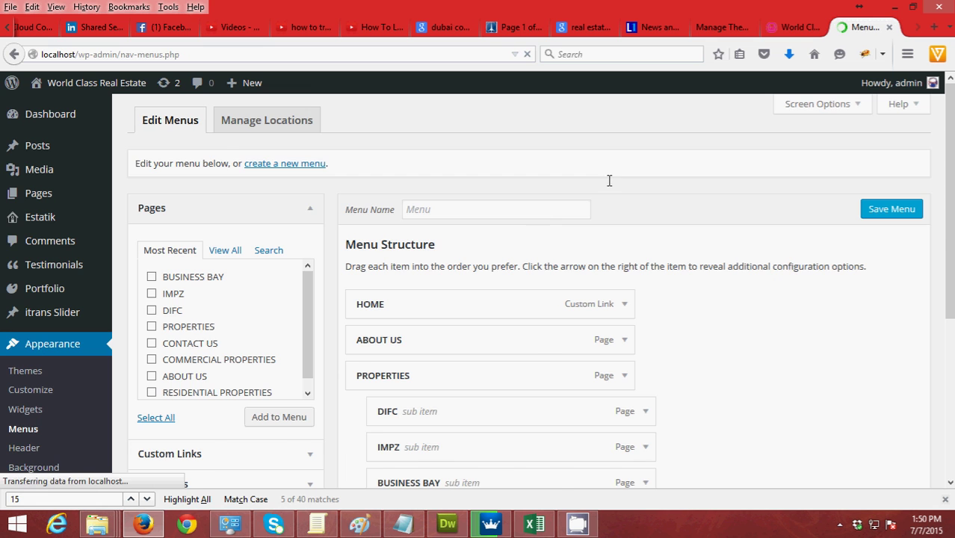
left_click(782, 29)
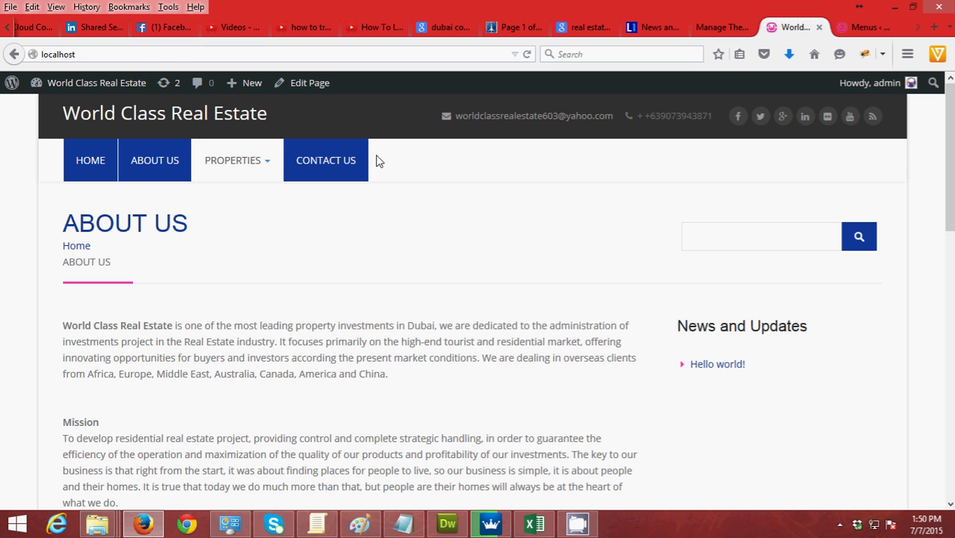
left_click(865, 27)
scroll(540, 259, "down", 5)
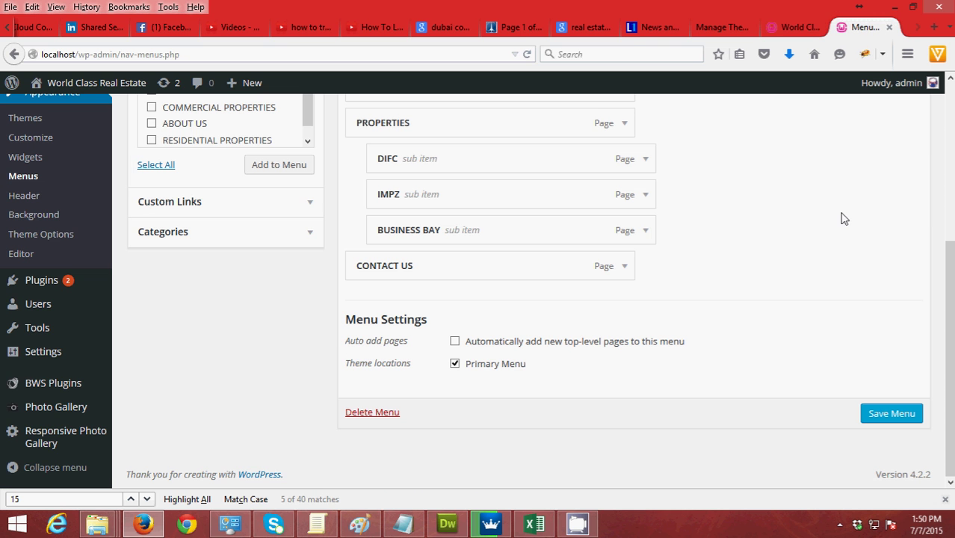
scroll(952, 334, "up", 2)
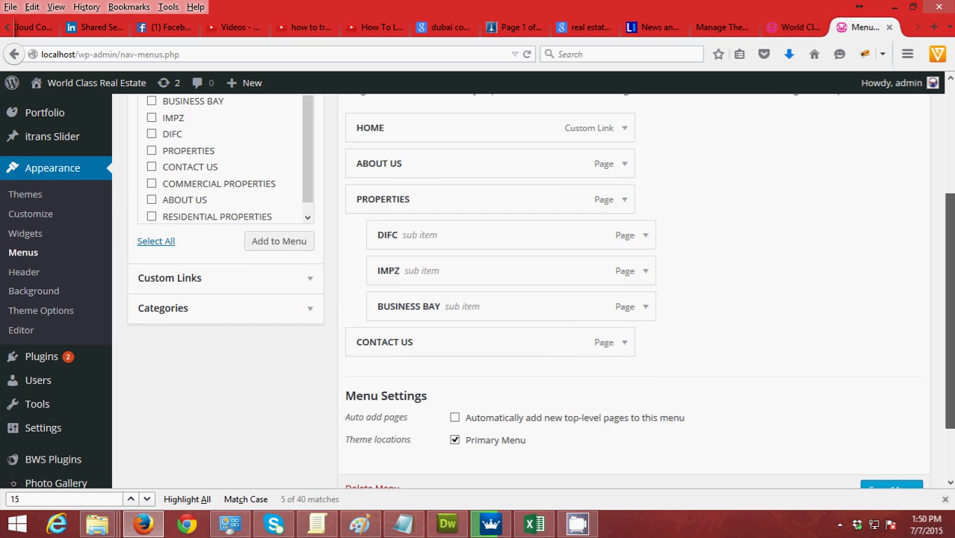
scroll(952, 334, "up", 2)
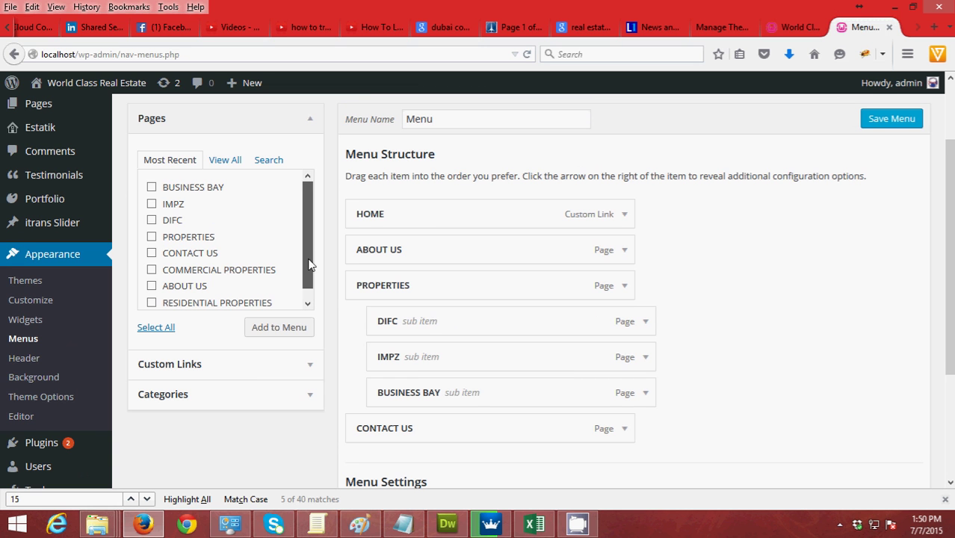
scroll(307, 261, "down", 1)
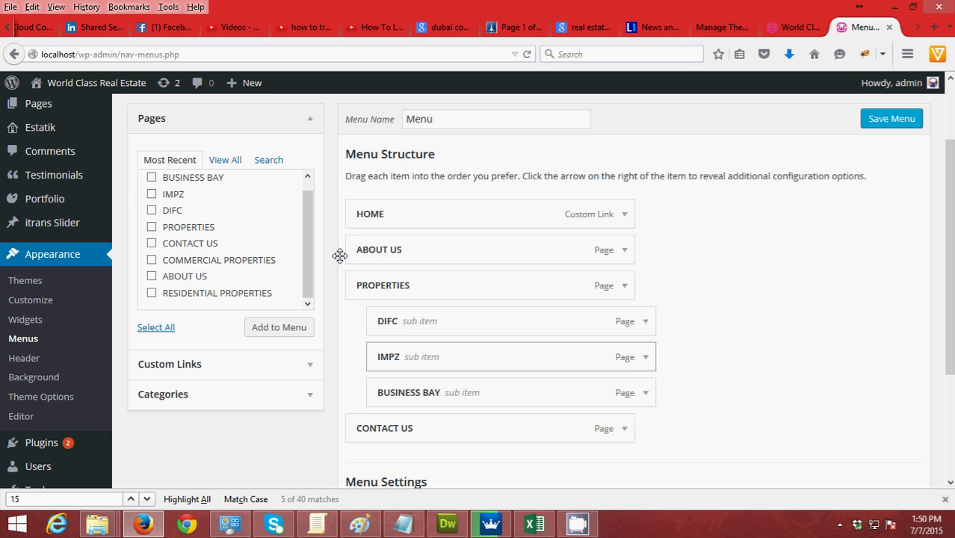
Add the Blog category to the main menu.
left_click(313, 396)
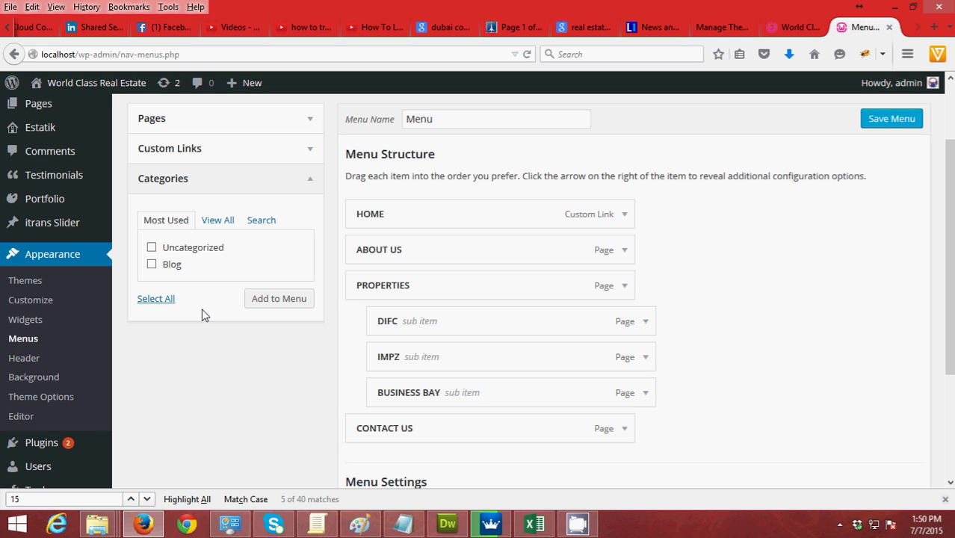
left_click(152, 264)
left_click(284, 300)
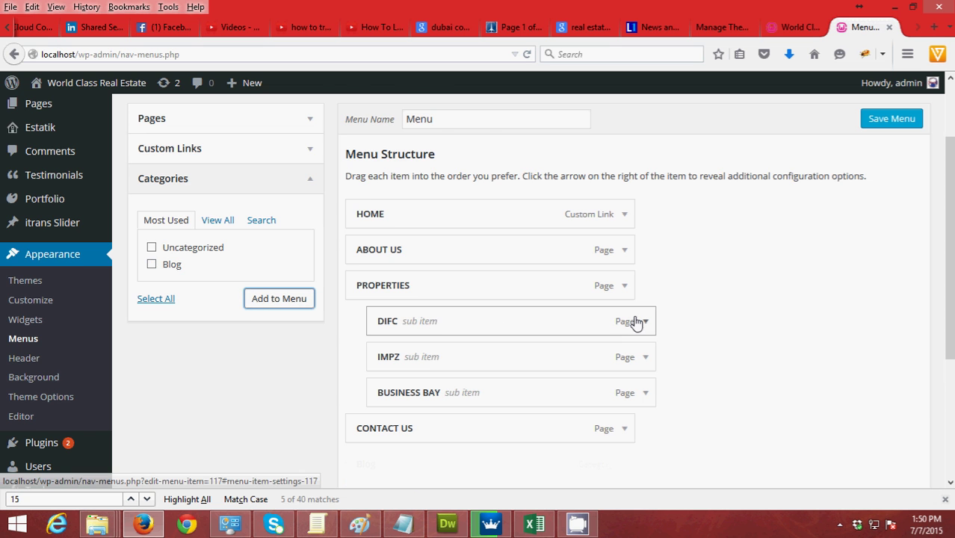
Change the Blog item's navigation label to BLOG and save the menu.
scroll(633, 320, "down", 2)
scroll(646, 327, "down", 3)
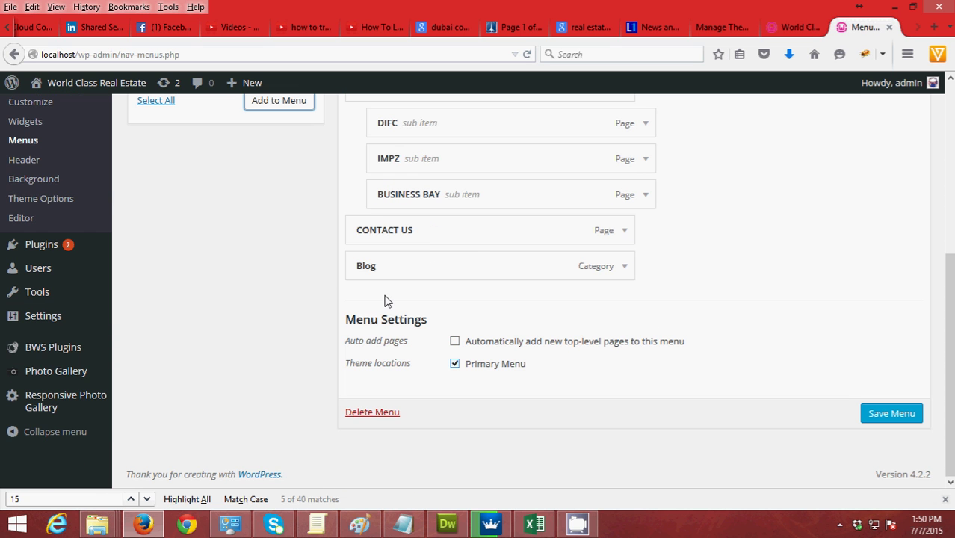
left_click(622, 272)
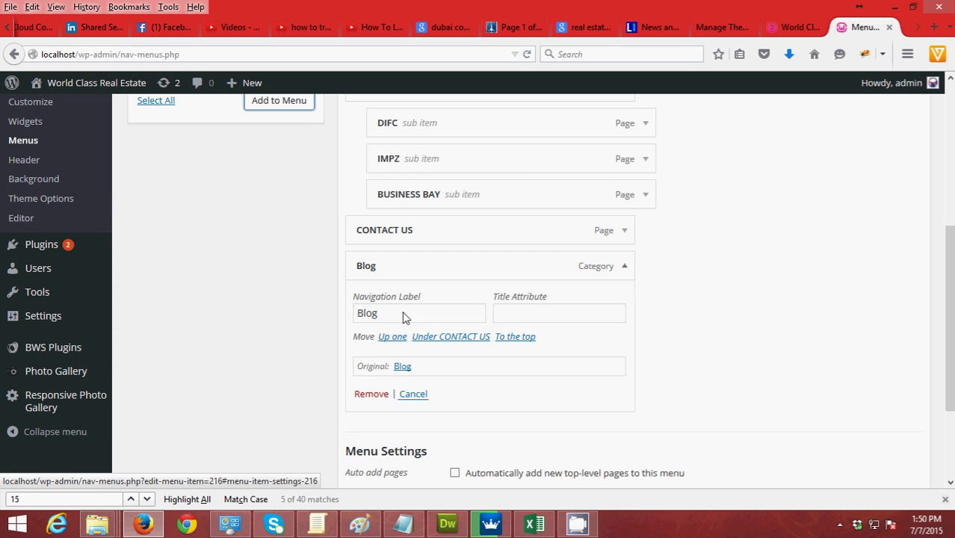
left_click_drag(404, 313, 338, 310)
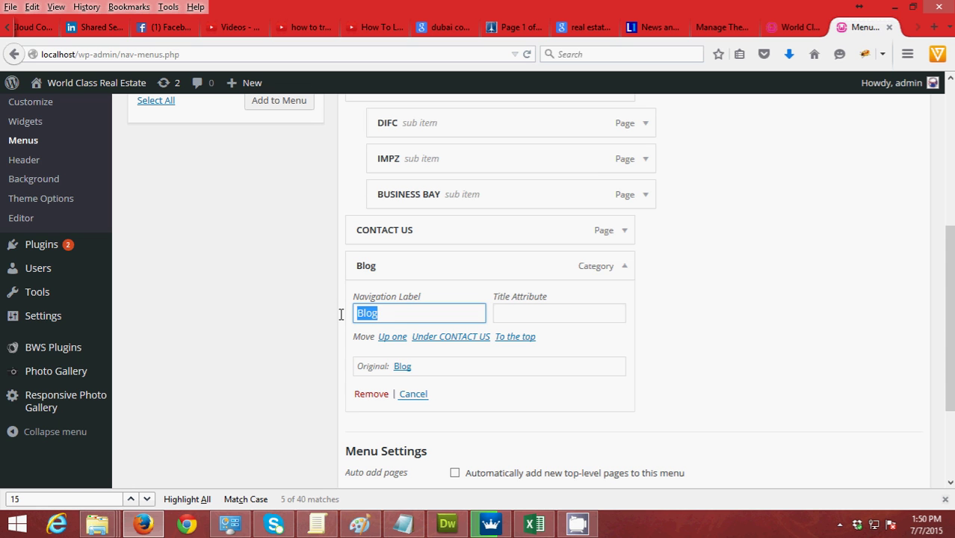
type("BLOG")
scroll(859, 385, "down", 3)
left_click(894, 417)
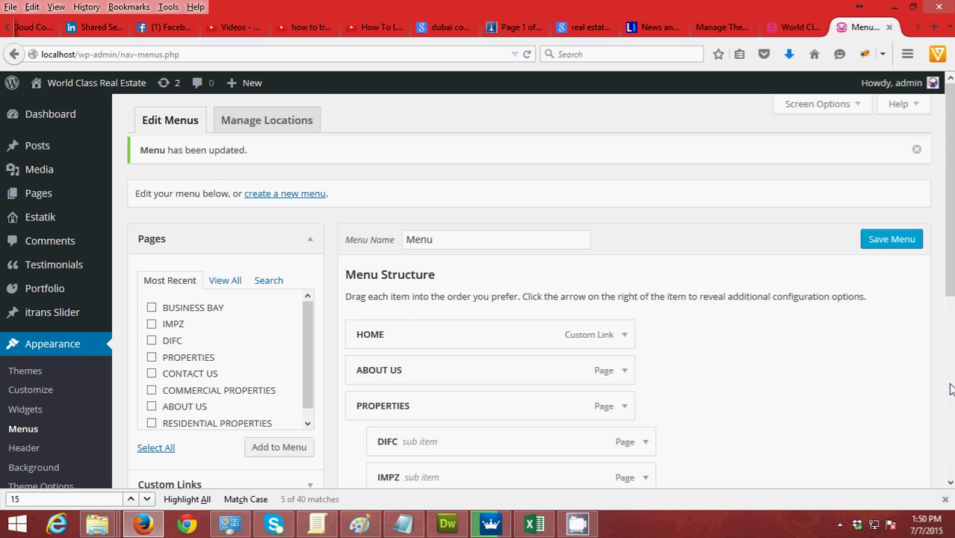
Reload the live site and open the new BLOG menu page showing Sample Post.
left_click(794, 34)
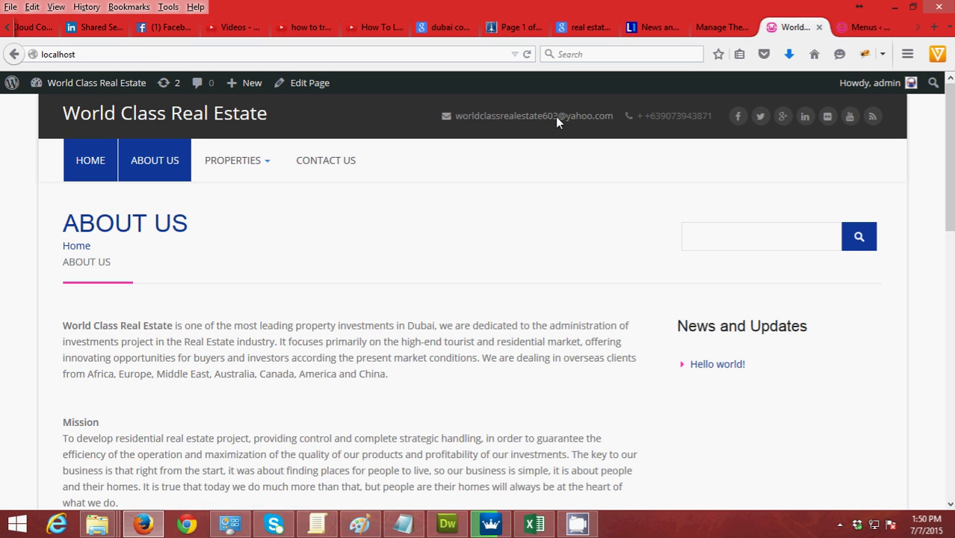
left_click(138, 53)
key("Return")
left_click(203, 162)
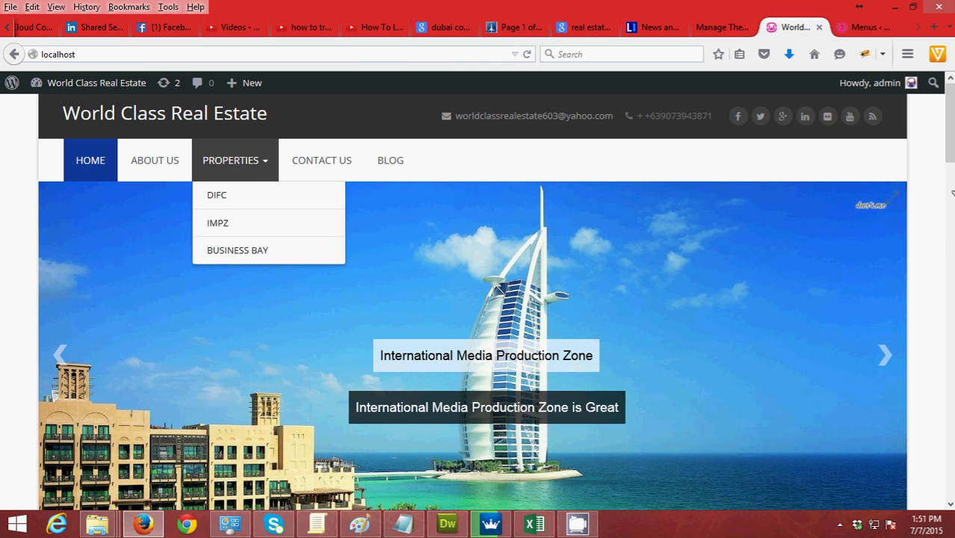
mouse_move(950, 136)
left_mouse_down()
mouse_move(952, 178)
mouse_move(951, 137)
left_mouse_up()
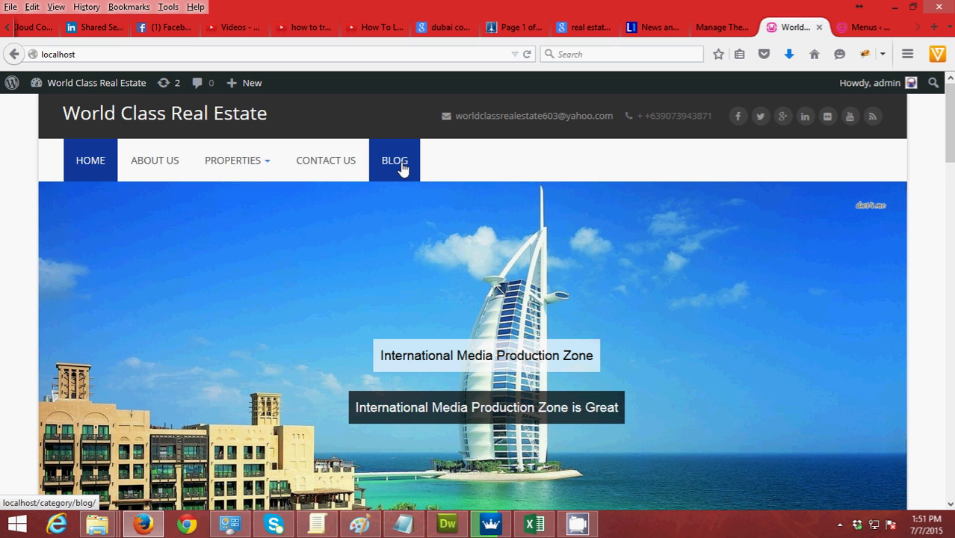
left_click(402, 169)
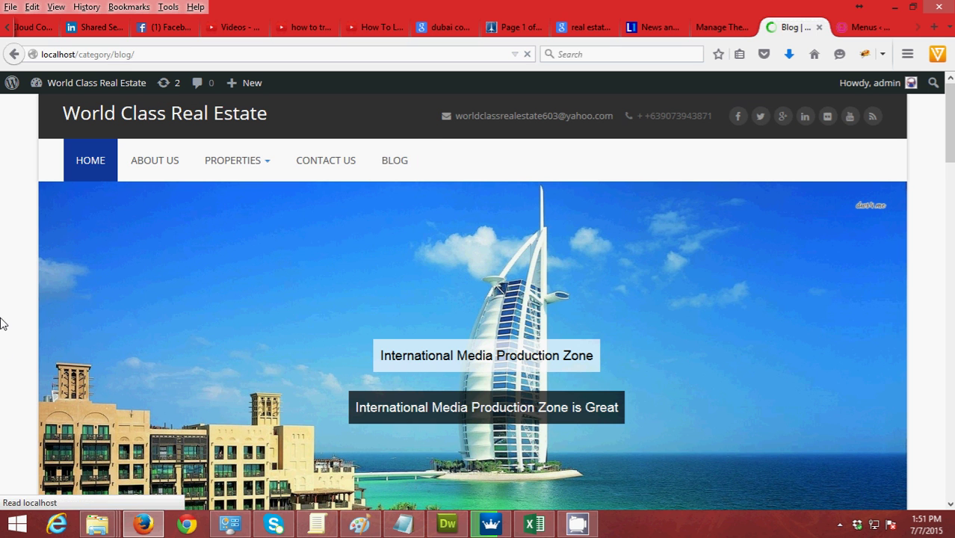
scroll(4, 321, "down", 3)
scroll(15, 291, "up", 3)
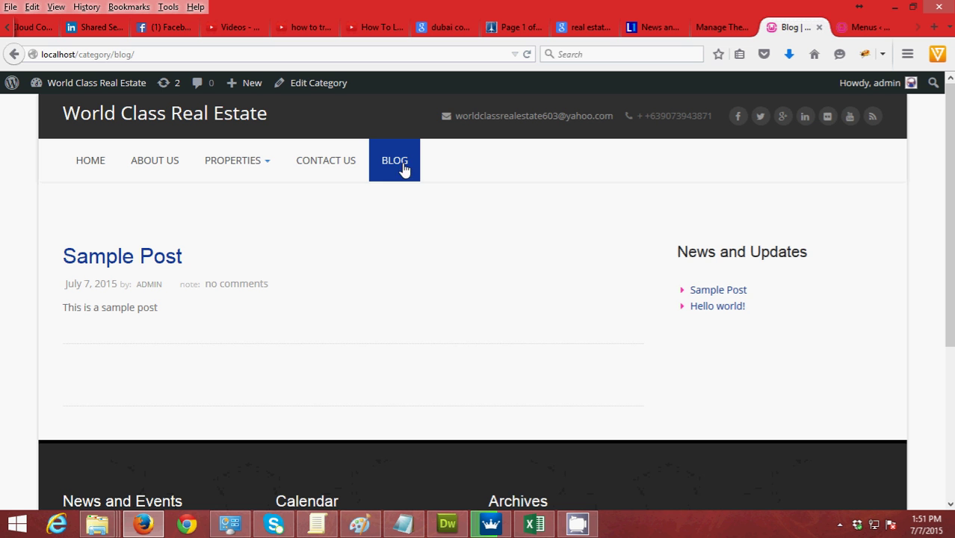
Start a new post titled 'Second sample post' with body 'This is a second sample post'.
left_click(860, 28)
mouse_move(38, 145)
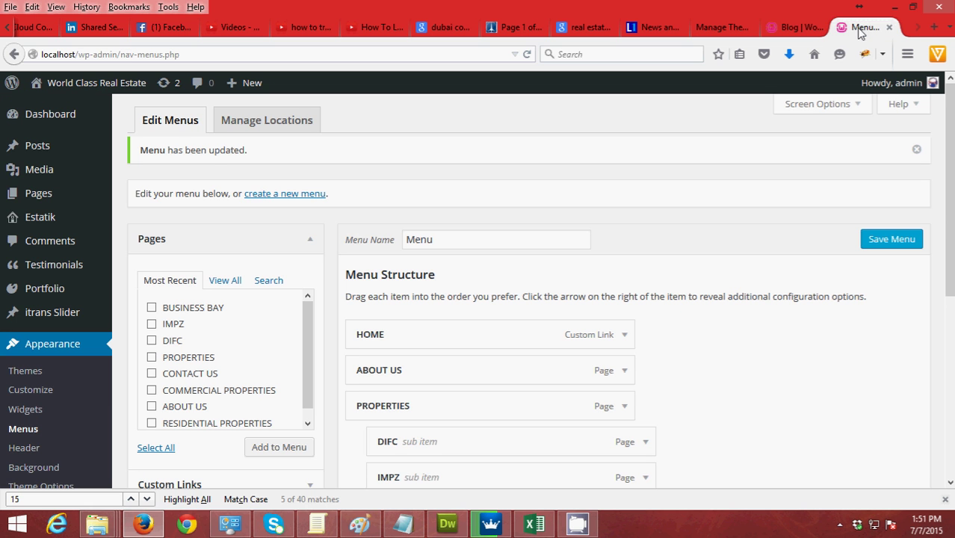
left_click(34, 155)
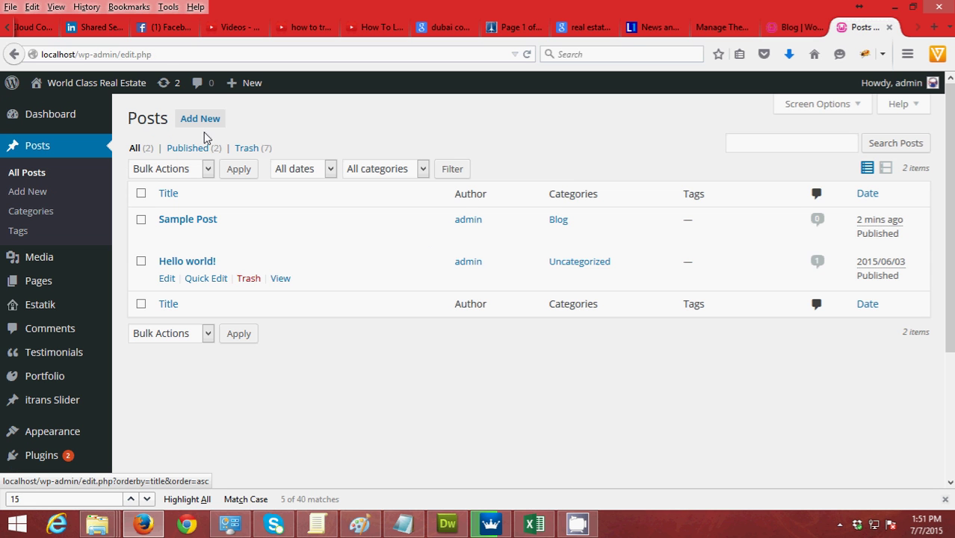
left_click(201, 121)
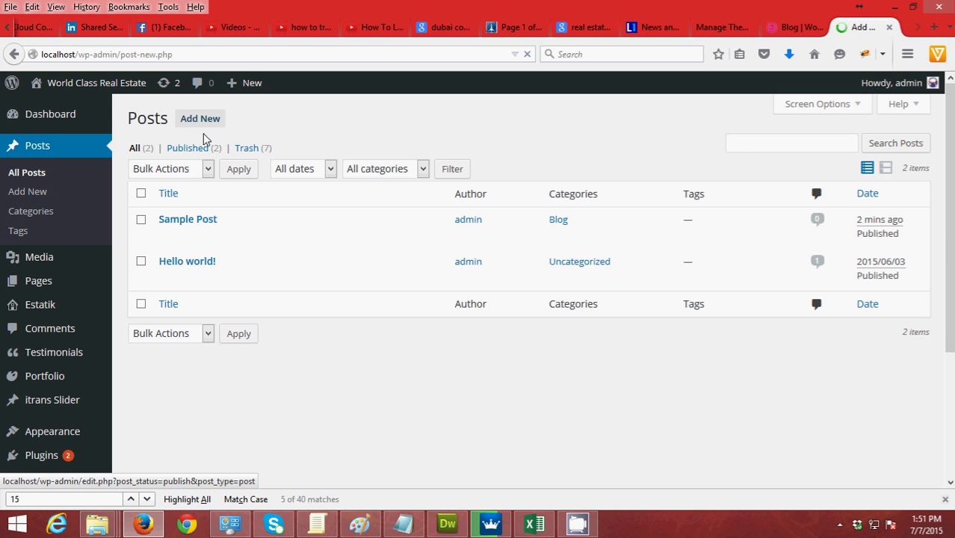
type("SE")
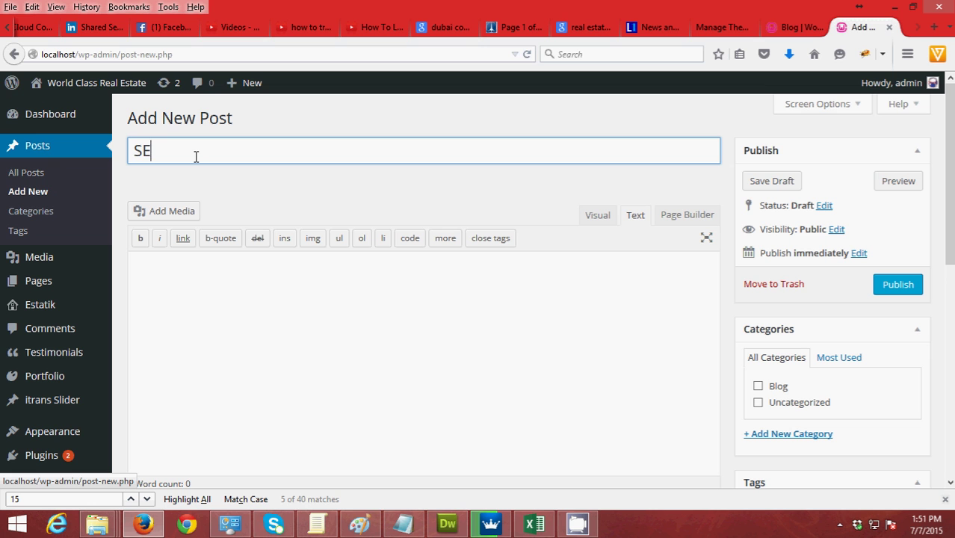
type("cond")
key("BackSpace")
key("BackSpace")
key("BackSpace")
key("BackSpace")
key("BackSpace")
type("ecopn")
key("BackSpace")
key("BackSpace")
type("nd sample post")
left_click(261, 346)
type("This i")
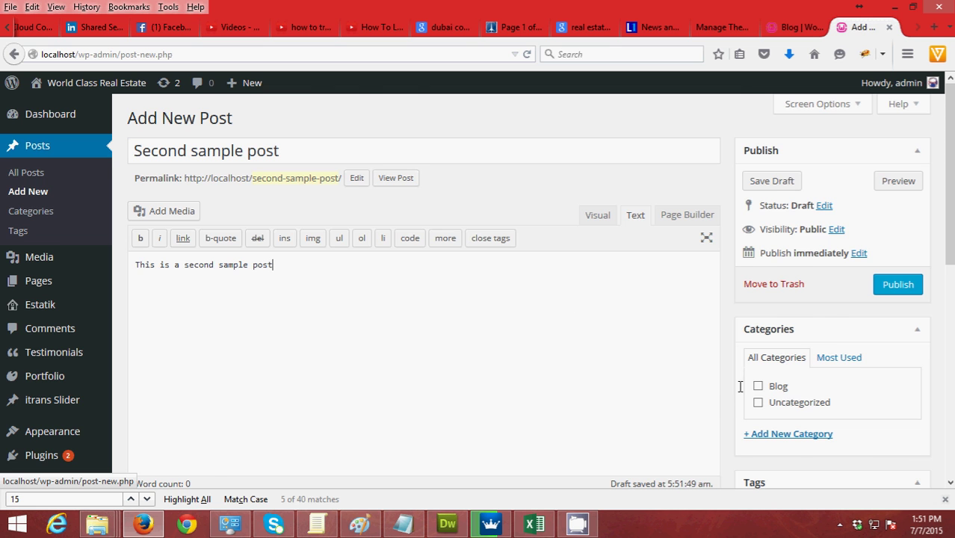
Tick the Blog category and publish the second sample post.
scroll(747, 358, "down", 2)
left_click(757, 306)
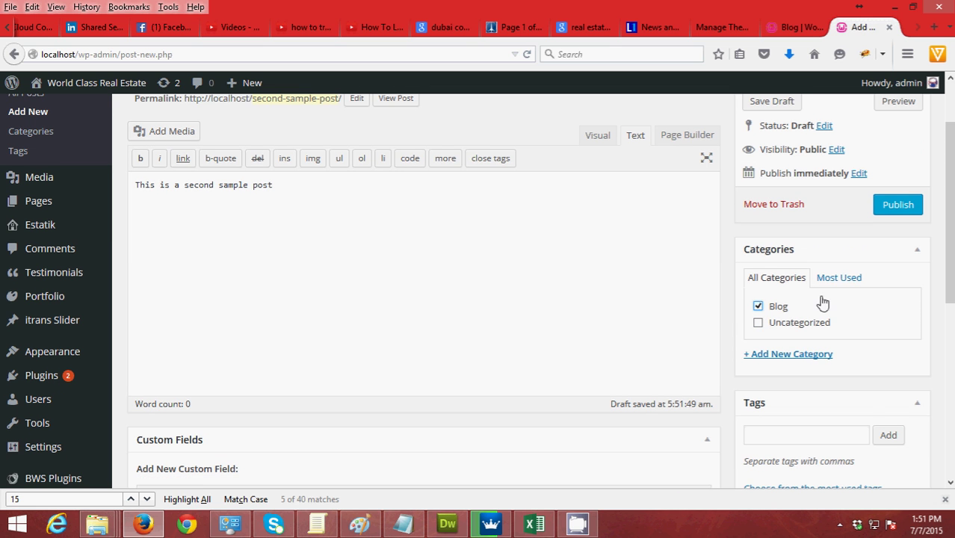
left_click_drag(947, 247, 948, 251)
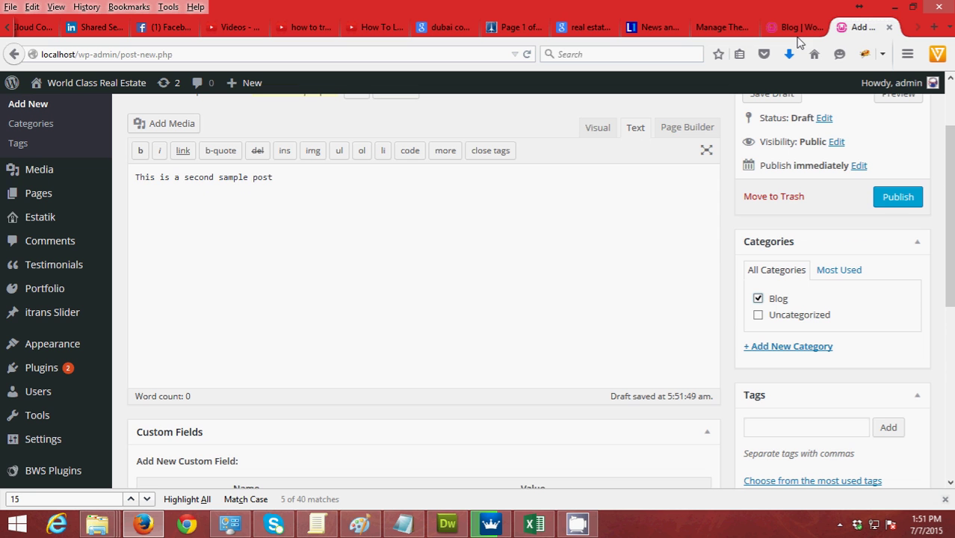
left_click(902, 206)
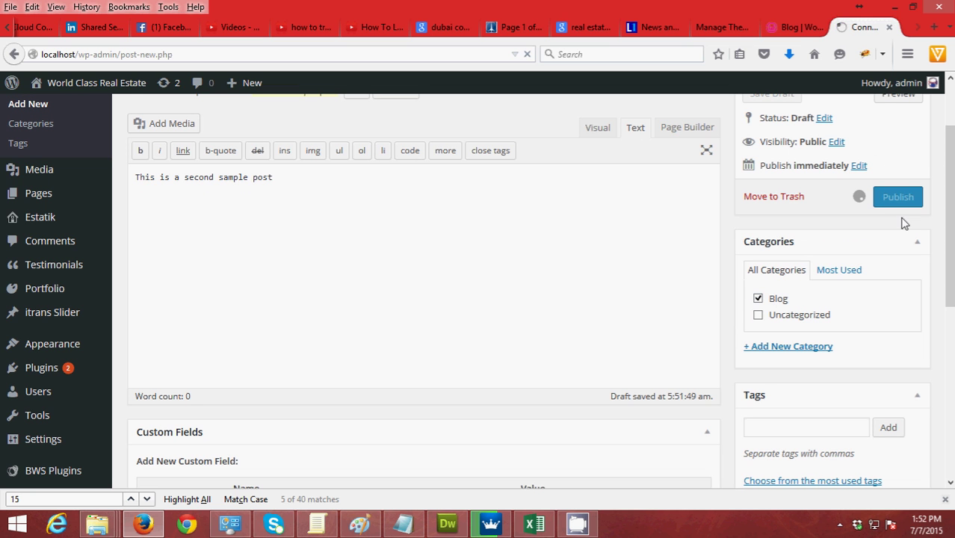
Reload the live Blog category page to see 'Second sample post' listed above Sample Post.
left_click(796, 30)
left_click(420, 51)
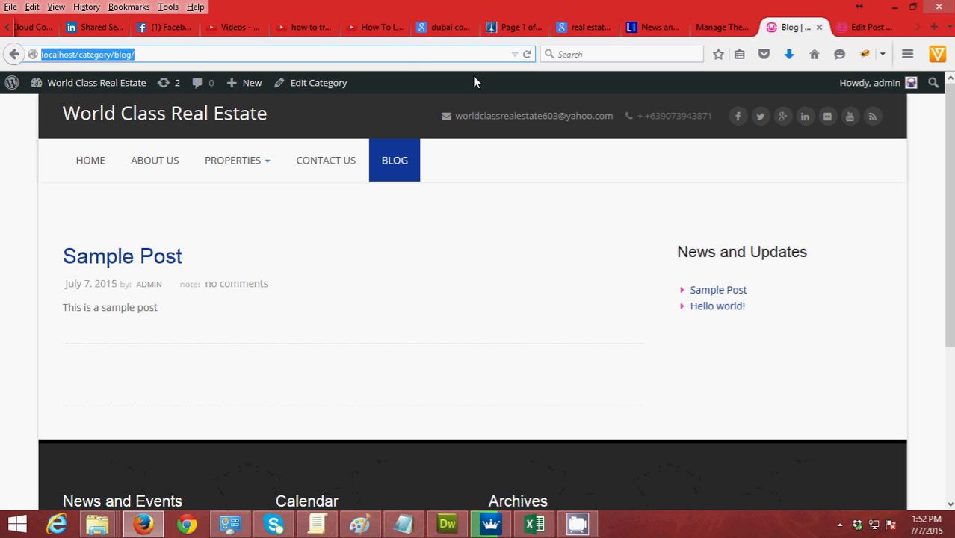
key("Return")
scroll(298, 321, "down", 2)
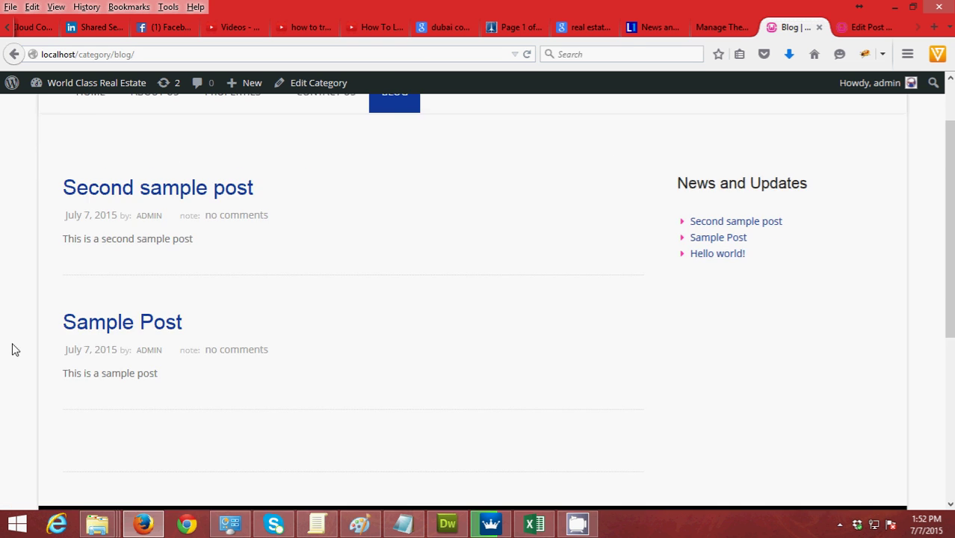
scroll(352, 246, "down", 2)
scroll(330, 243, "up", 4)
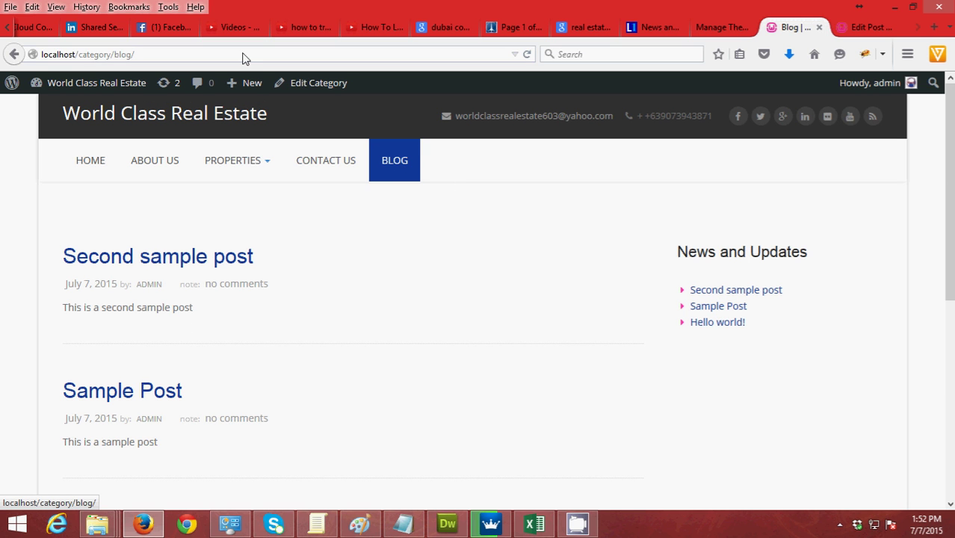
Return to the homepage with the Dubai slider and BLOG menu item, scrolling down and back up.
left_click(95, 164)
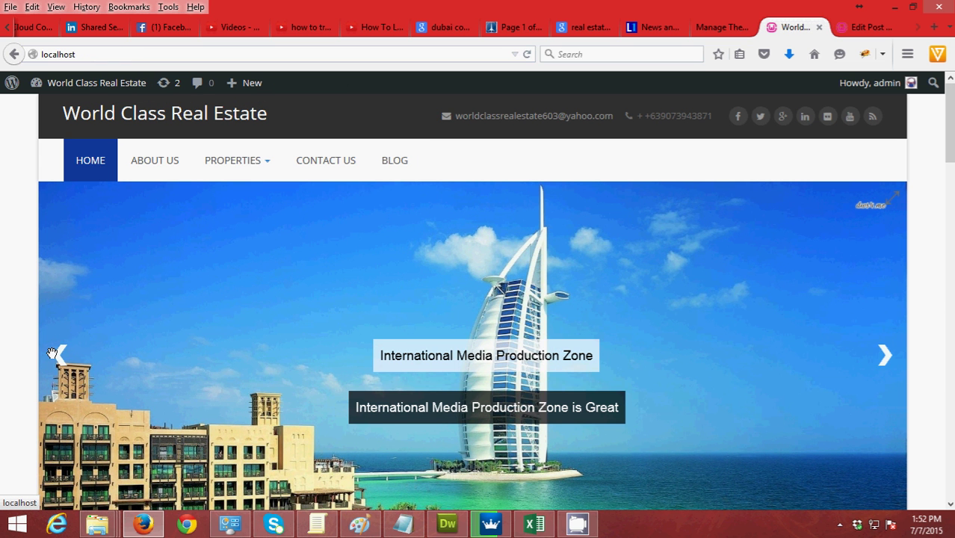
scroll(30, 307, "down", 2)
scroll(395, 285, "down", 2)
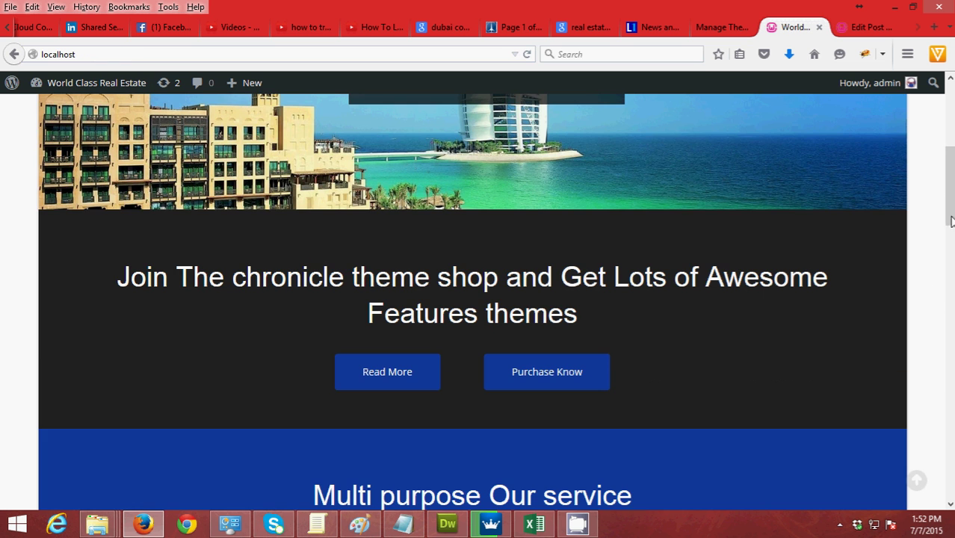
left_click_drag(951, 220, 951, 149)
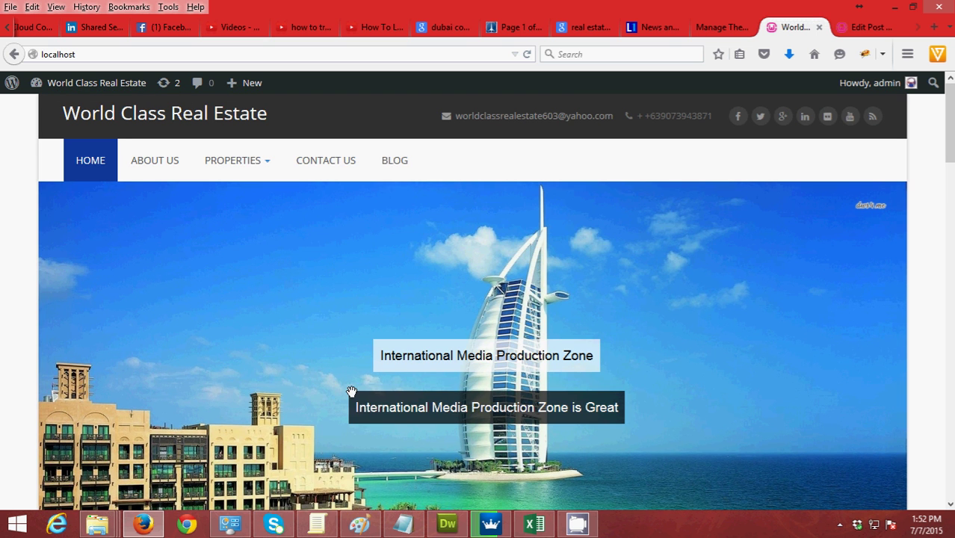